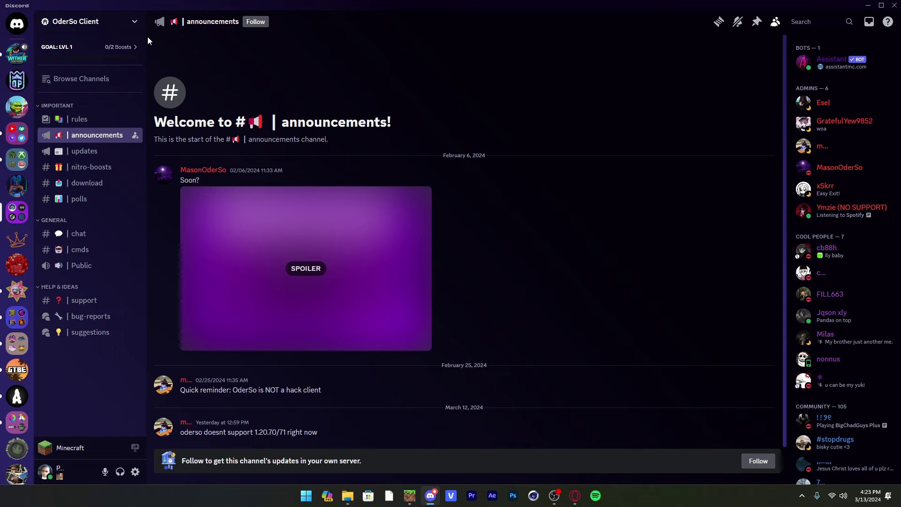
- Reveal the spoiler image and browse the #updates, #polls and #download channels in Discord
click(318, 266)
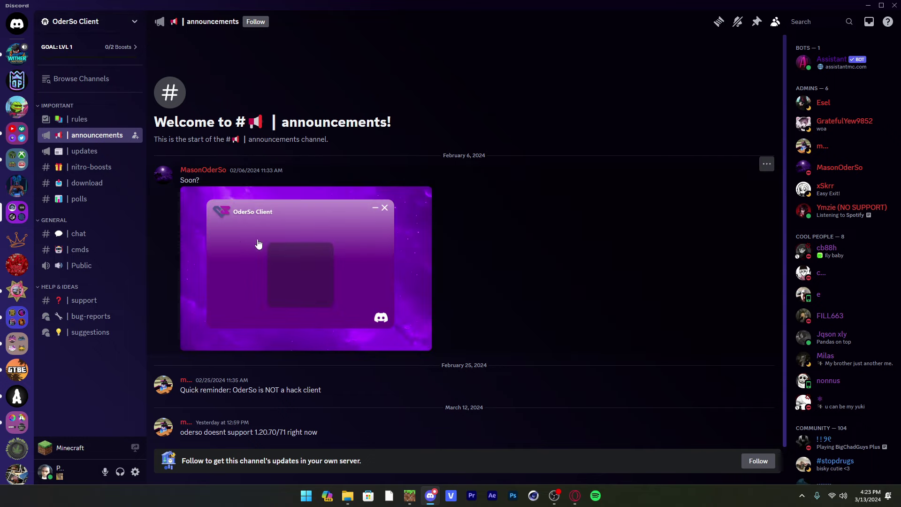
click(87, 151)
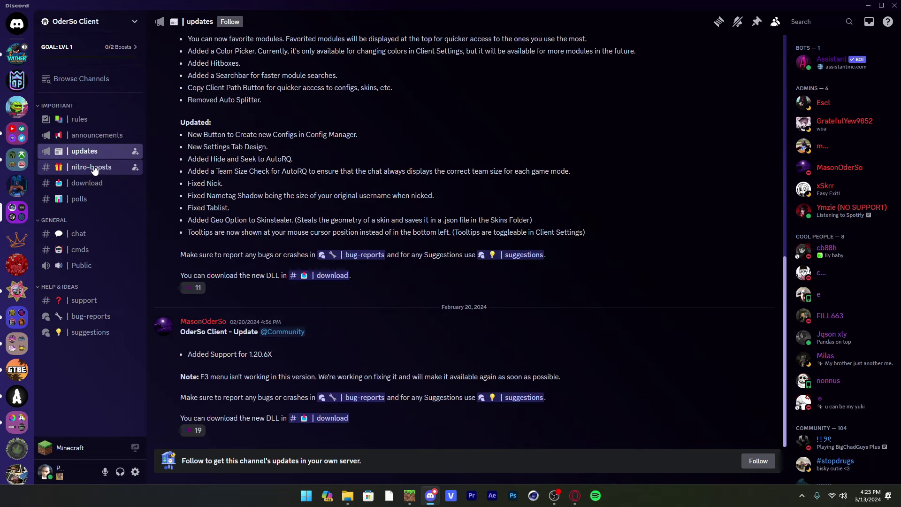
click(91, 197)
click(90, 186)
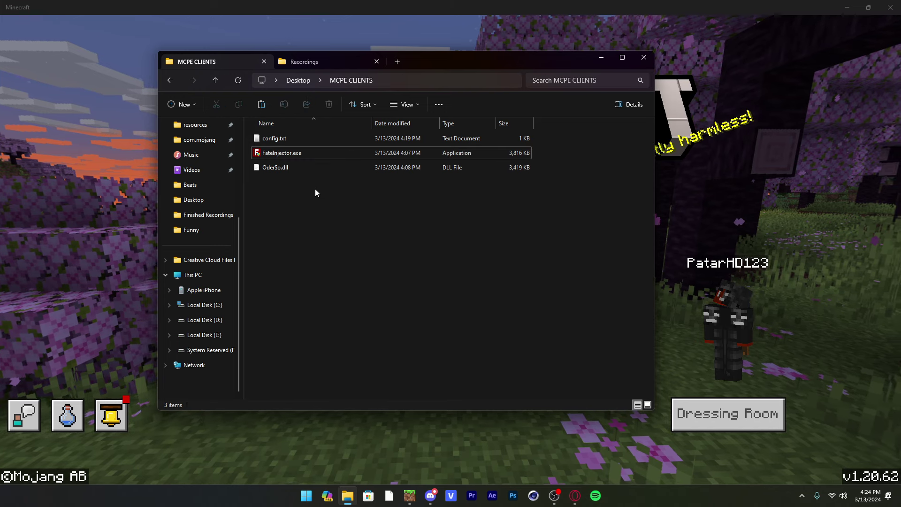
- Launch FateInjector.exe from the MCPE CLIENTS folder
click(287, 154)
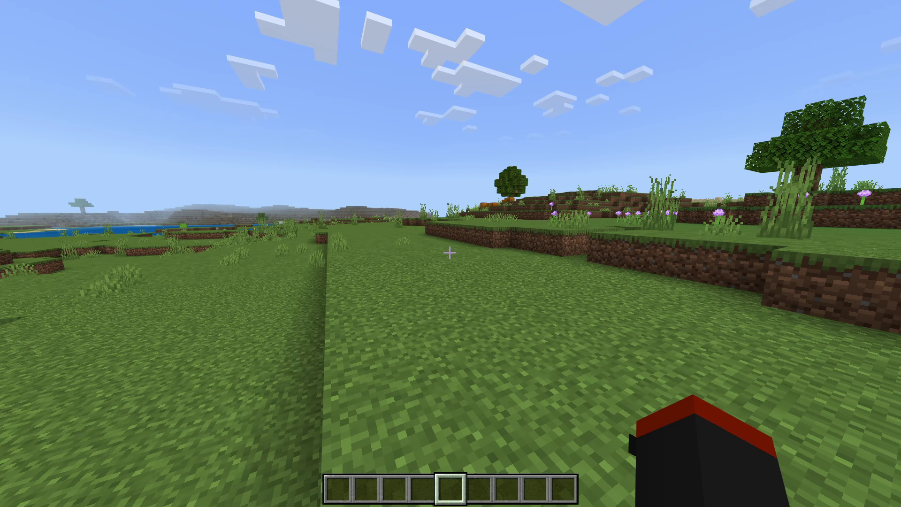
- Scroll through the OderSo Client module grid, then bring up Chat and Commands
key(k)
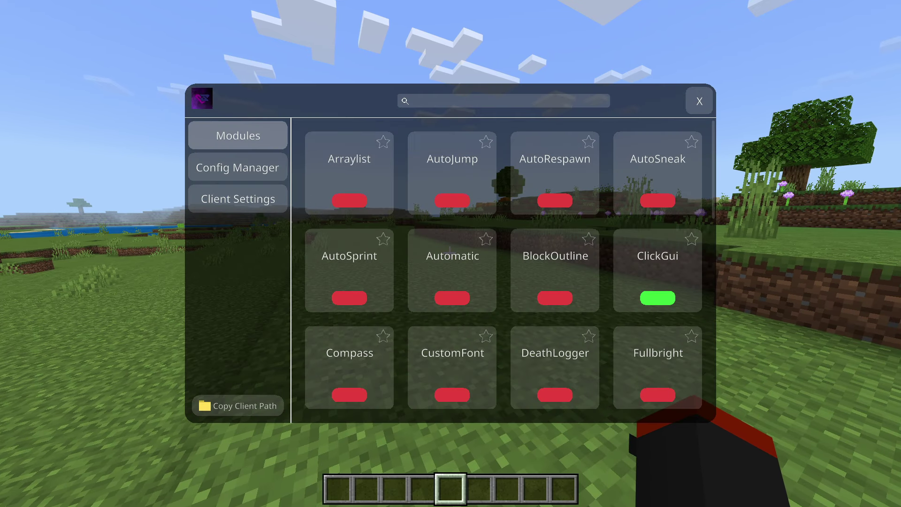
scroll(676, 141, down, 5)
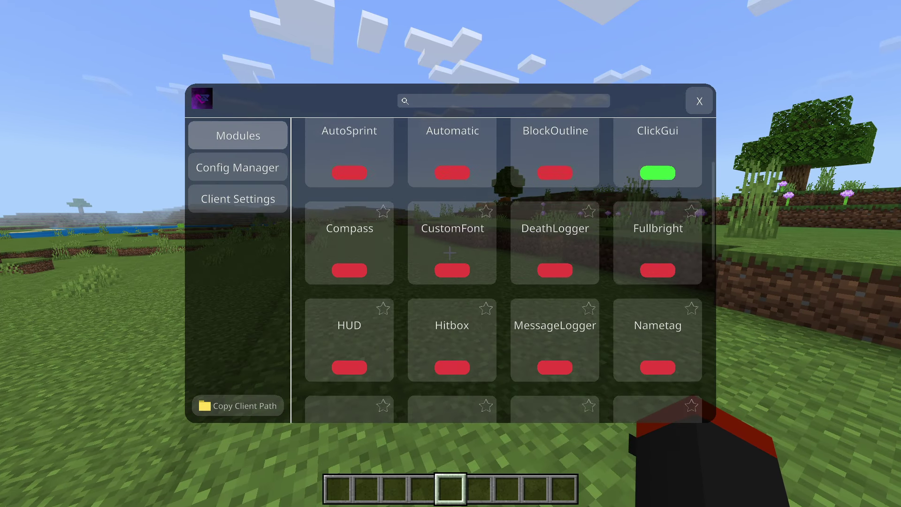
scroll(509, 268, down, 2)
scroll(510, 268, up, 6)
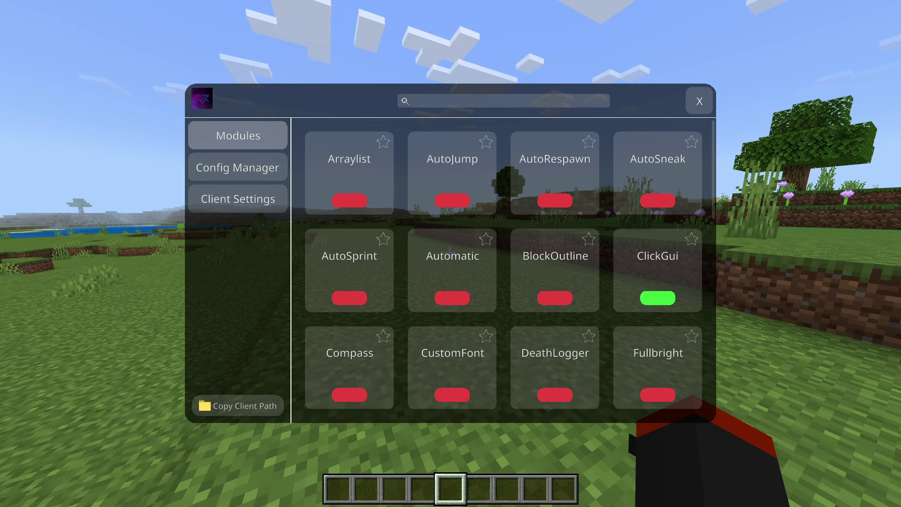
key(Escape)
key(t)
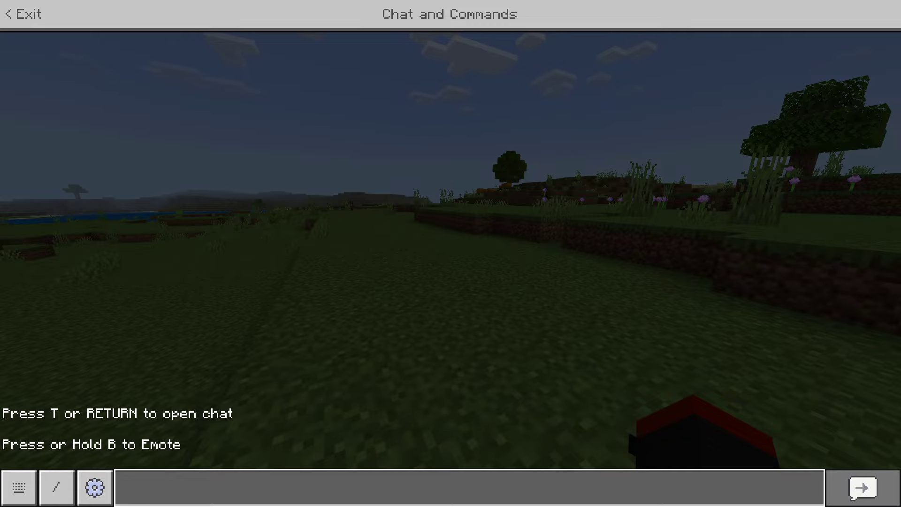
- Bind ClickGui to G (keybind 71) with the chat command '.bind clickgui G'
key(Escape)
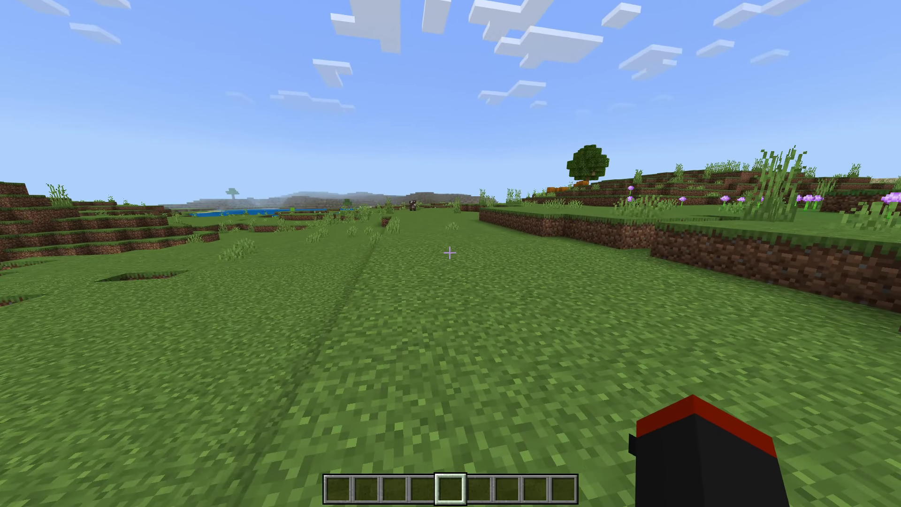
text(tbind cl)
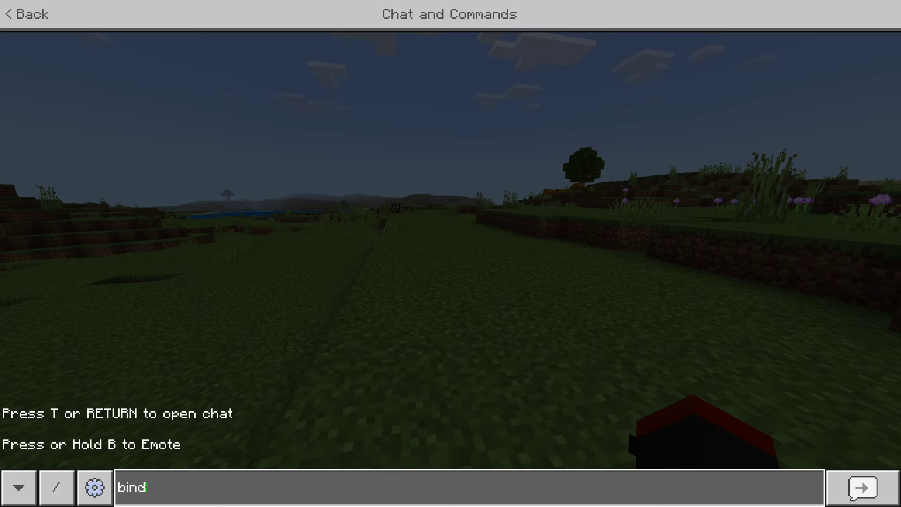
text(ickgui G)
key(Return)
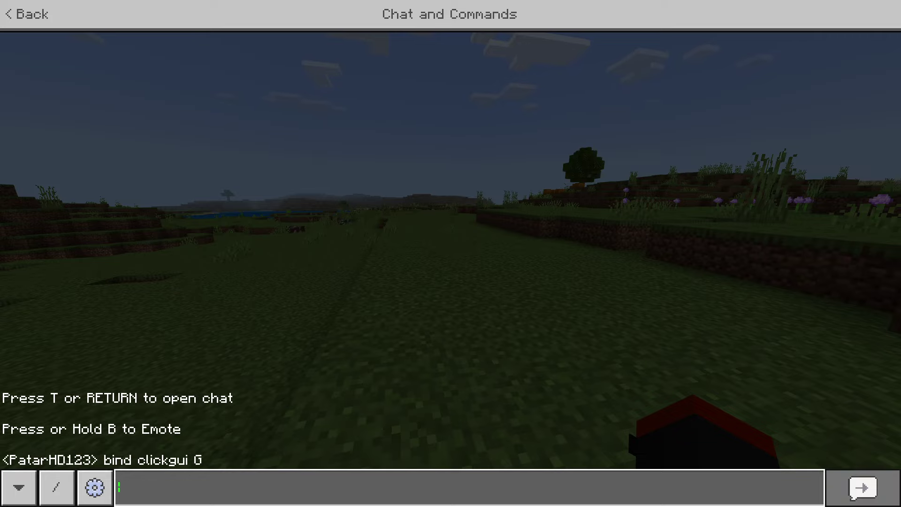
key(Up)
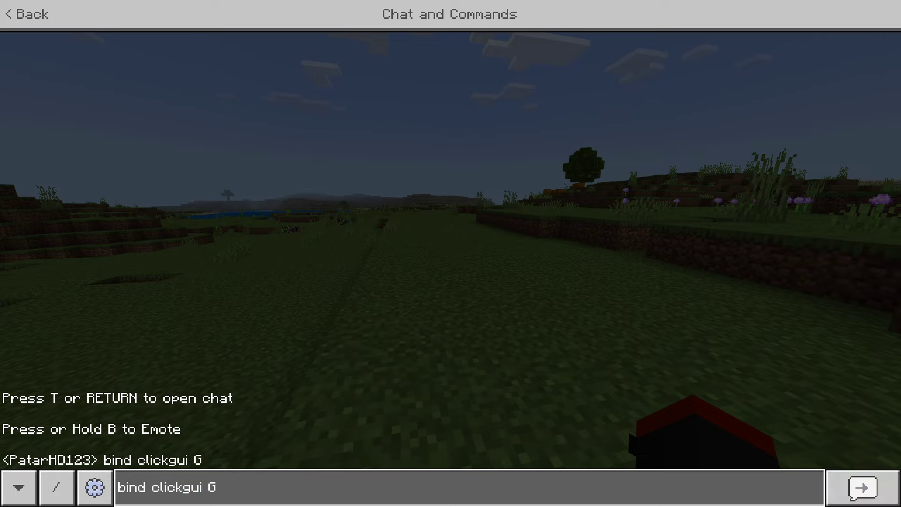
key(Home)
text(.)
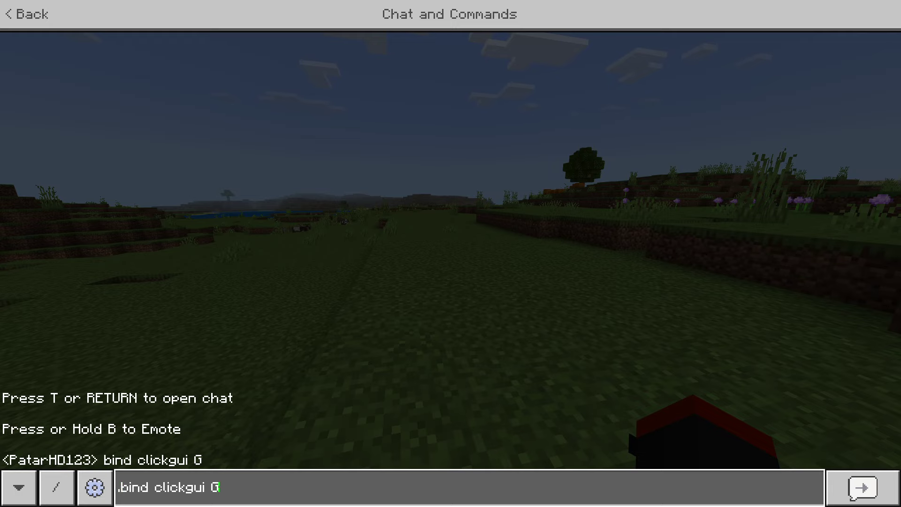
key(Return)
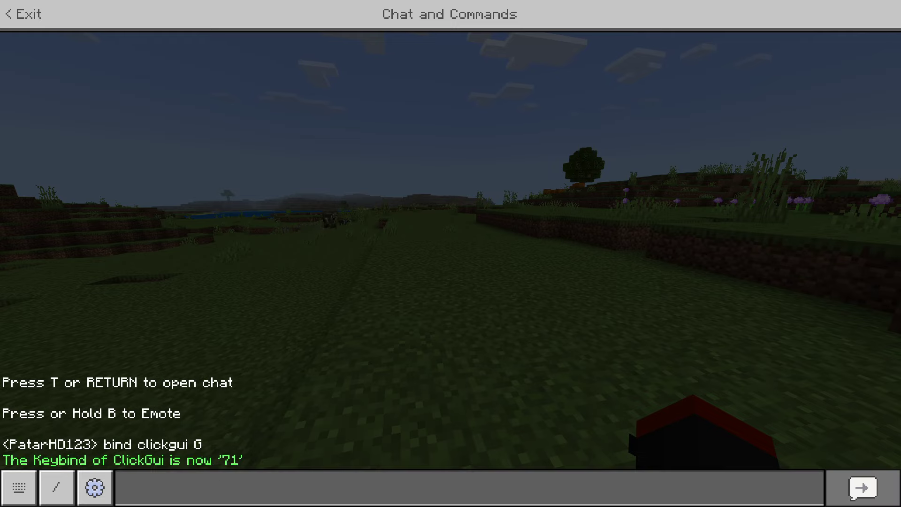
key(Escape)
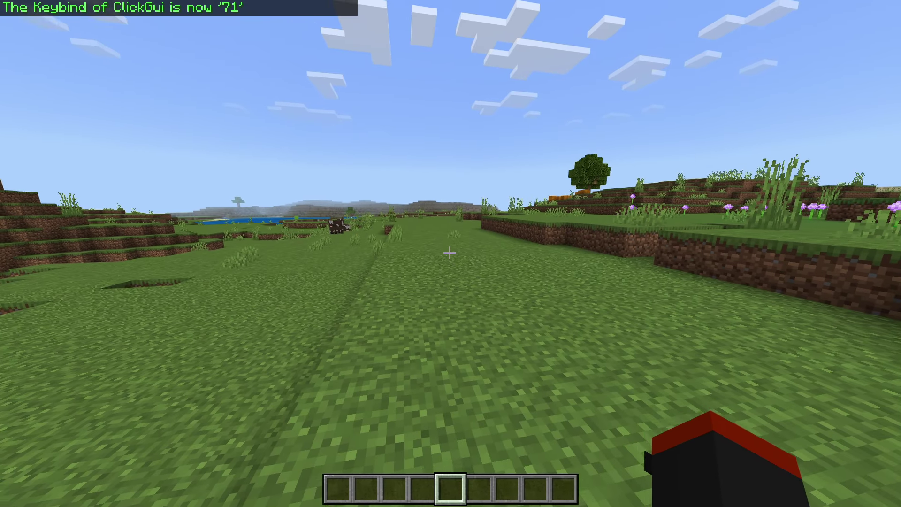
- Test the G binding, walk forward to the beach, and reopen the module panel there
key(g)
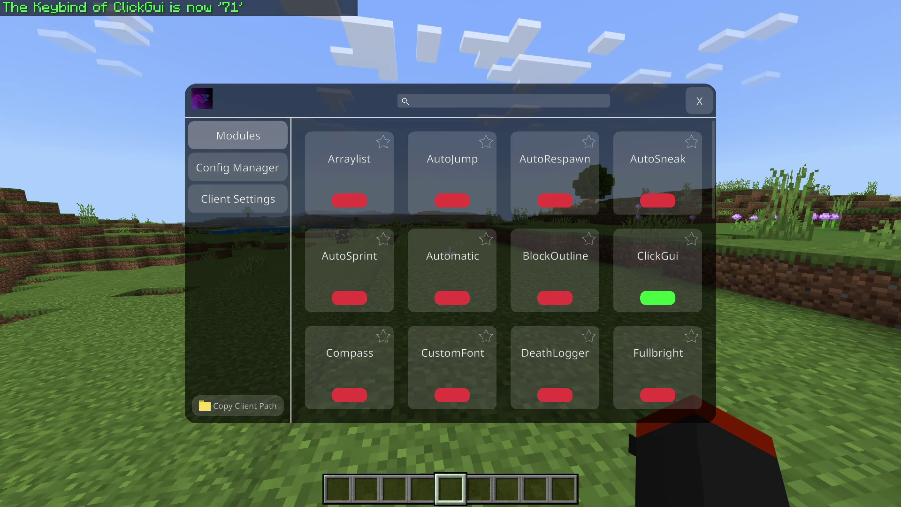
key(Escape)
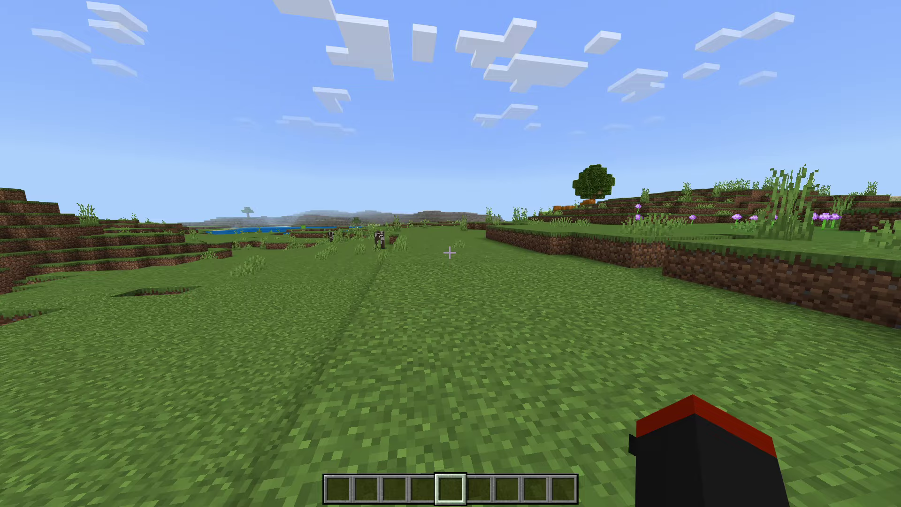
key(w)
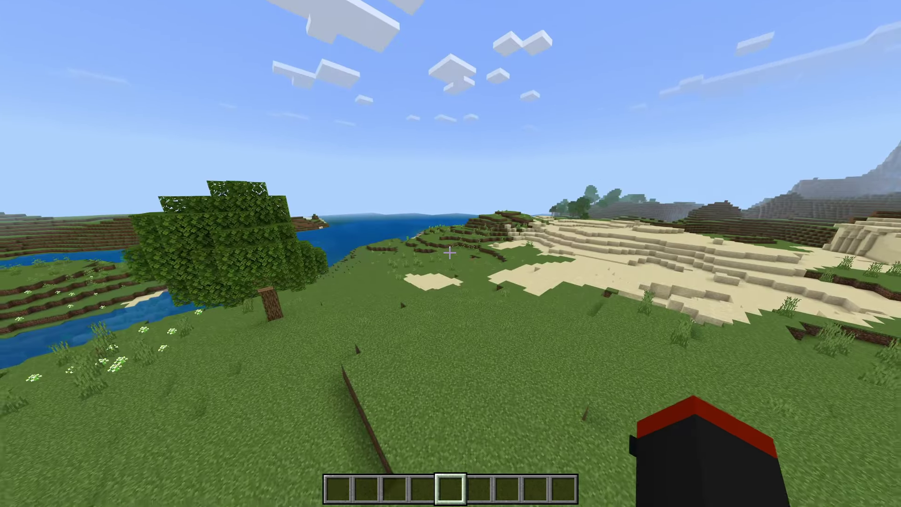
key(w)
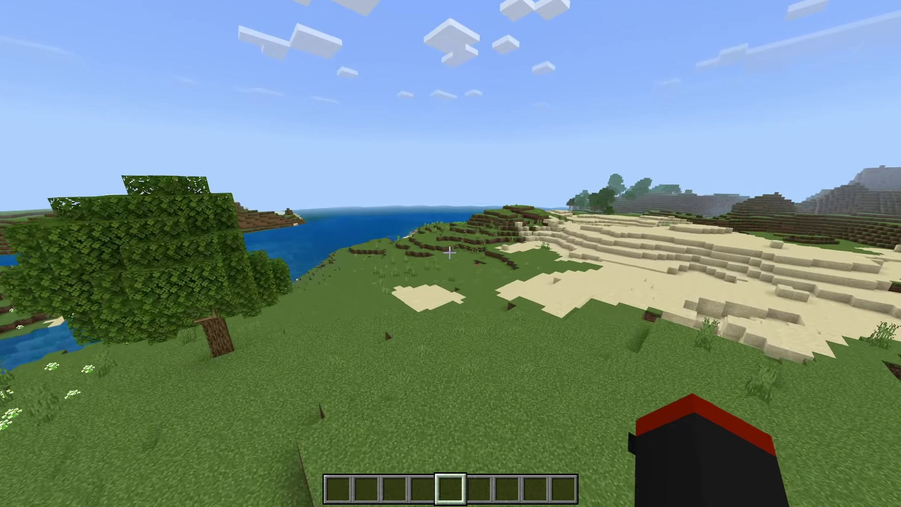
key(k)
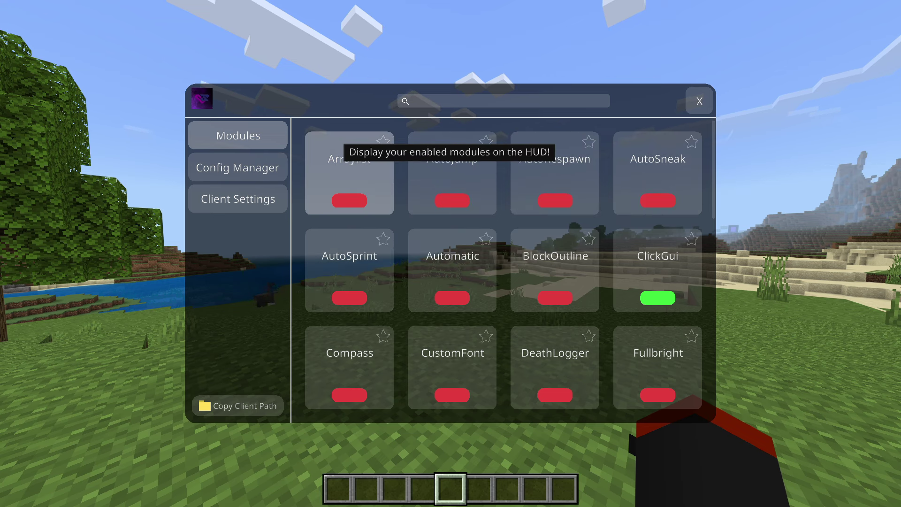
- Switch the Arraylist module on
click(351, 198)
click(351, 198)
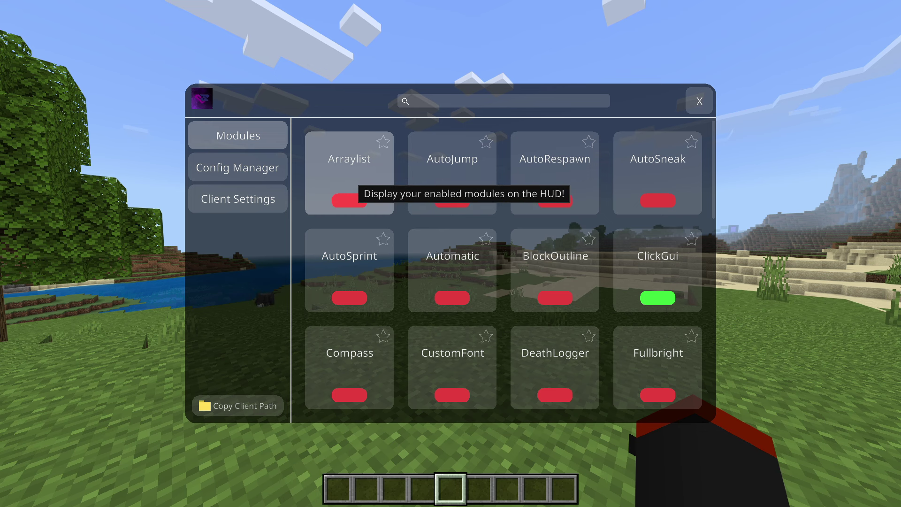
click(349, 201)
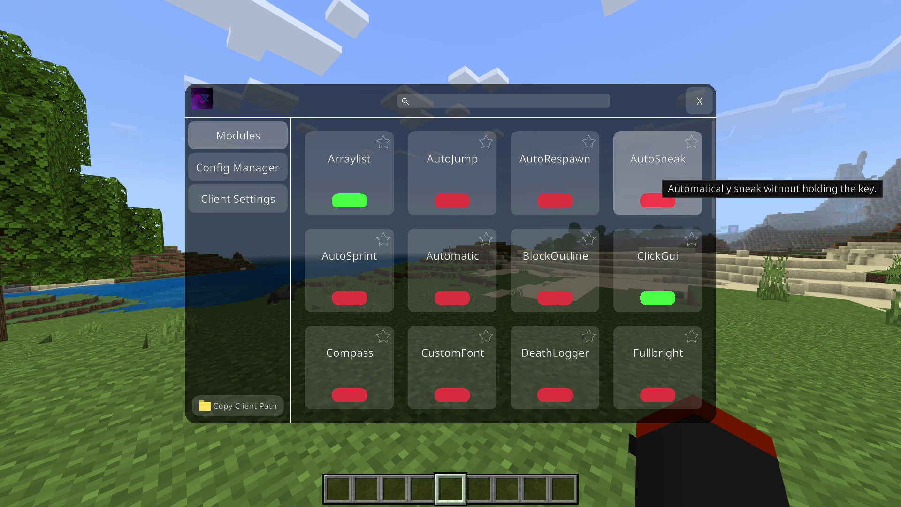
- Review the AutoSneak settings, then the Arraylist settings (Color Speed 2.00, Opacity 0.80)
click(634, 179)
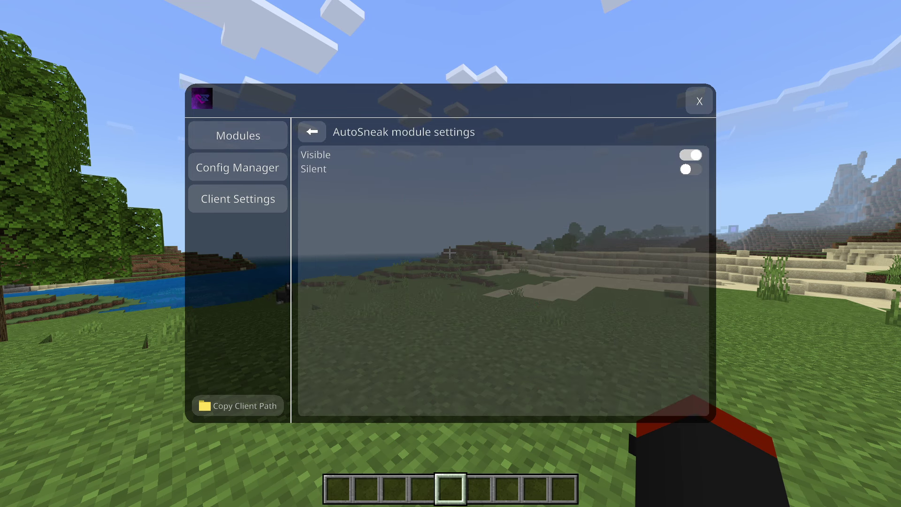
click(312, 131)
click(328, 154)
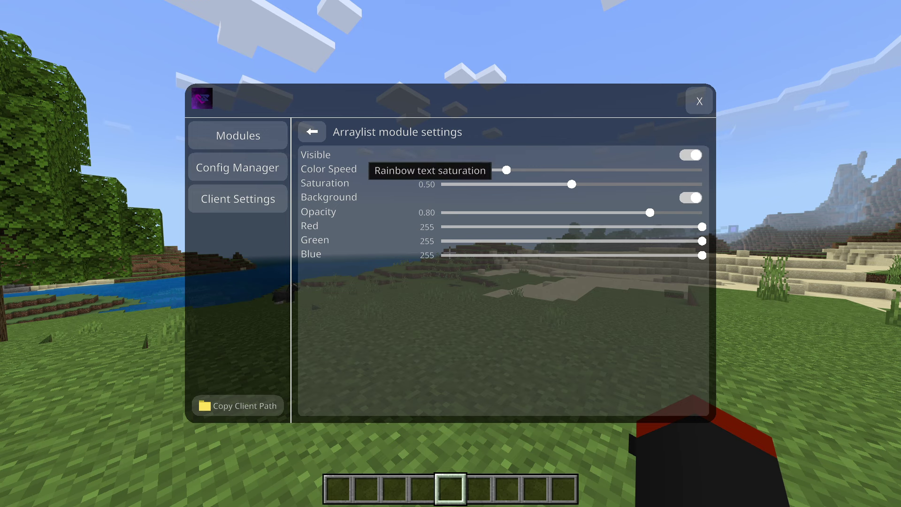
- Check AutoSprint's settings, toggle AutoSprint on and off, and view the Automatic module settings
click(312, 132)
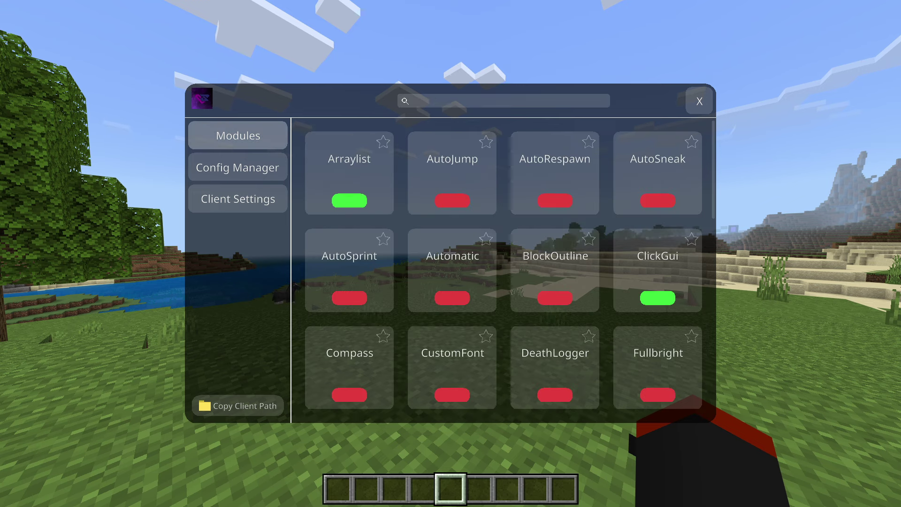
right_click(349, 262)
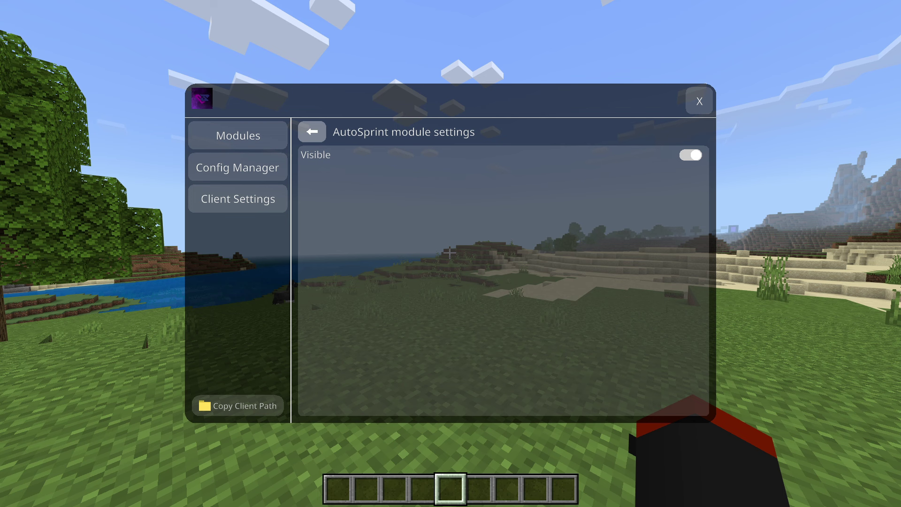
click(312, 132)
click(349, 297)
click(349, 297)
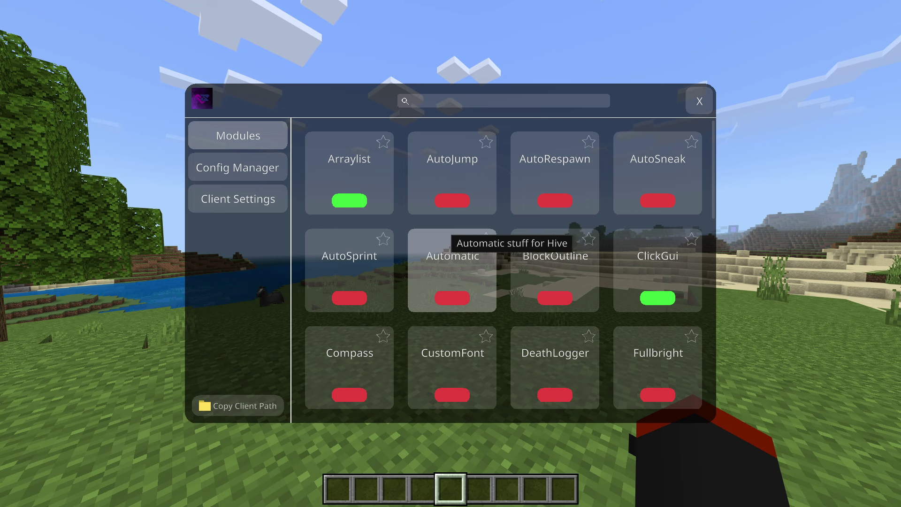
right_click(445, 248)
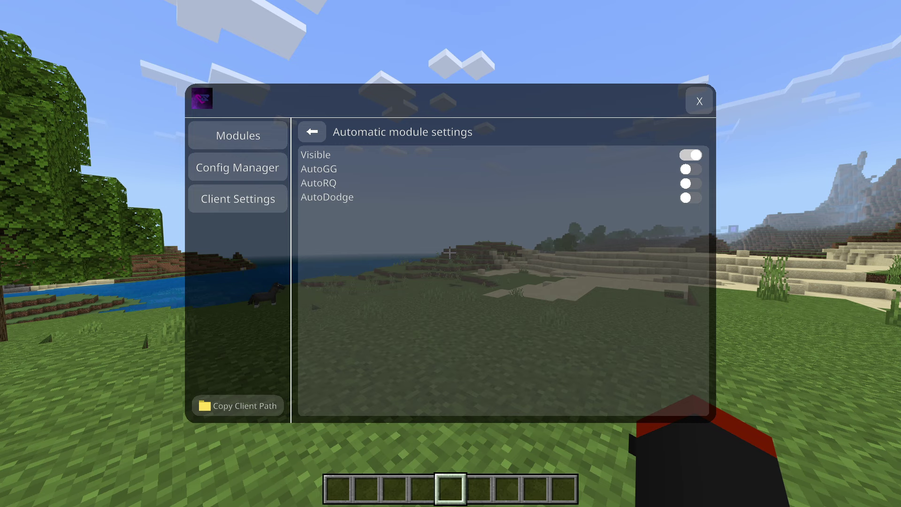
- Enable AutoDodge with Delay kept as the dodge mode, then return to the module grid
click(690, 198)
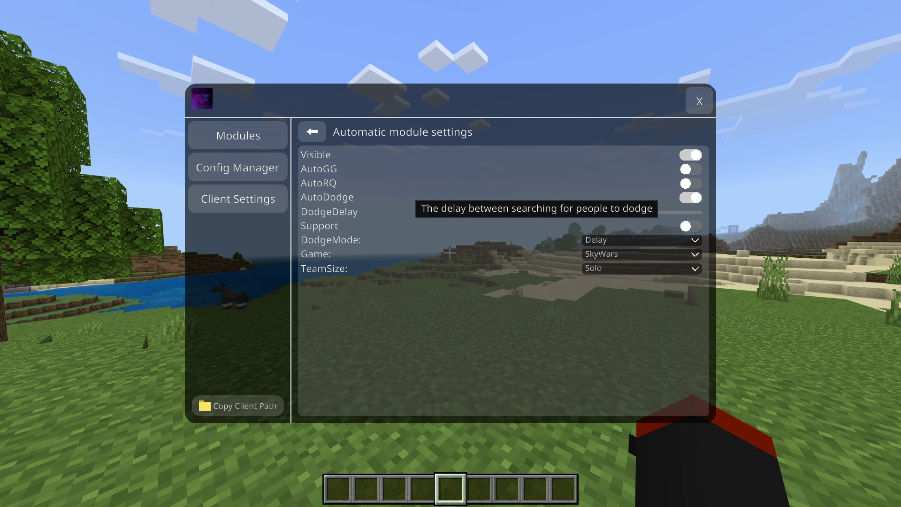
click(638, 240)
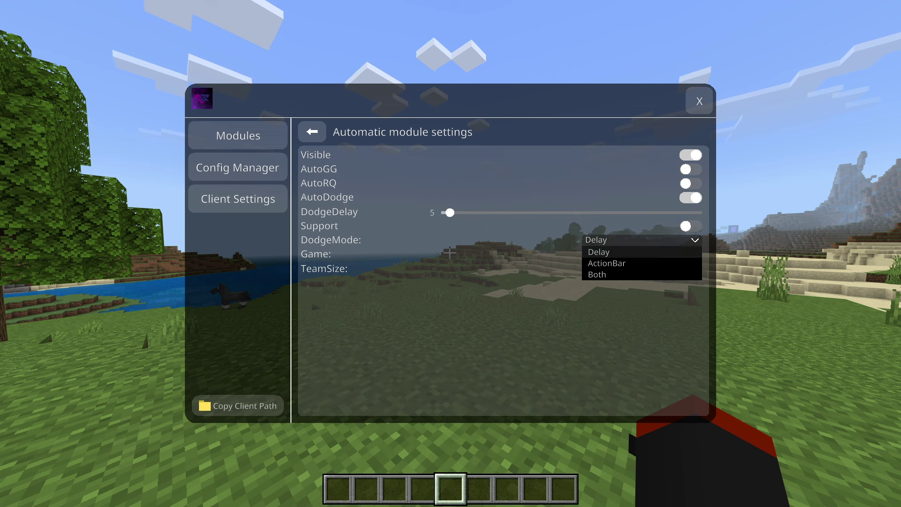
click(610, 251)
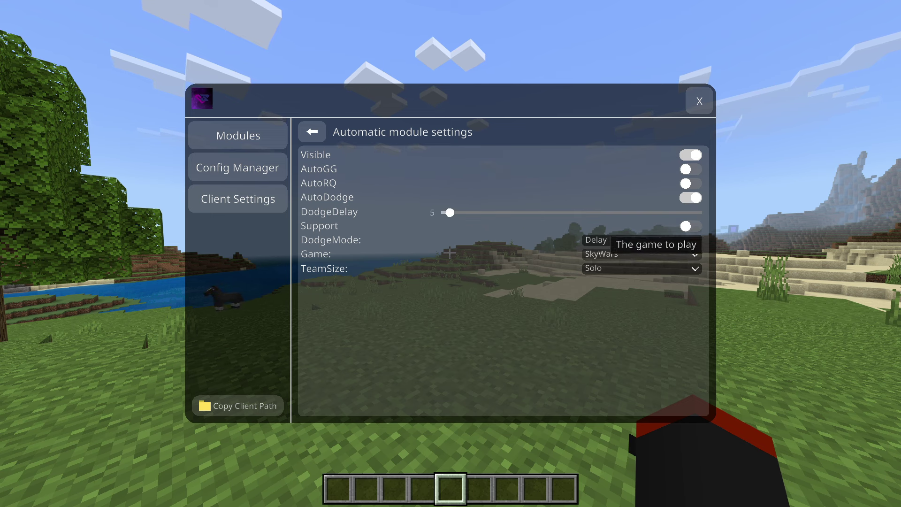
click(312, 131)
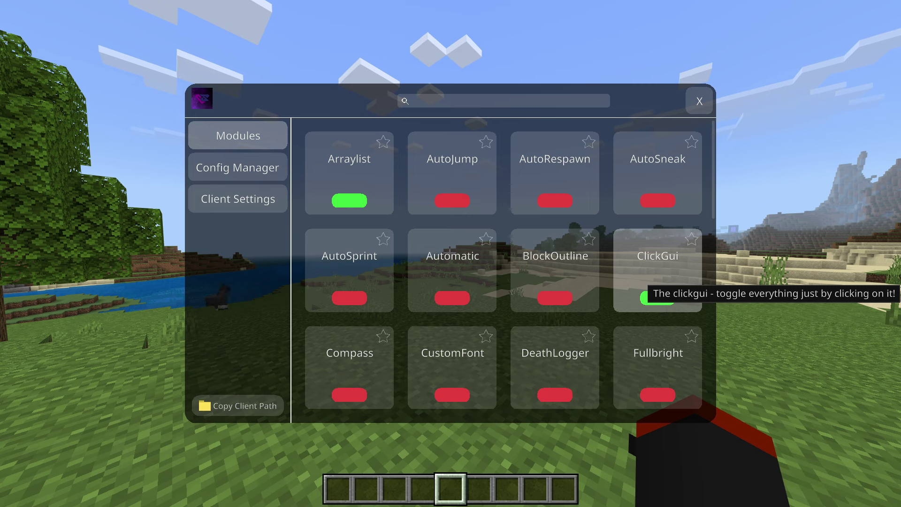
click(554, 298)
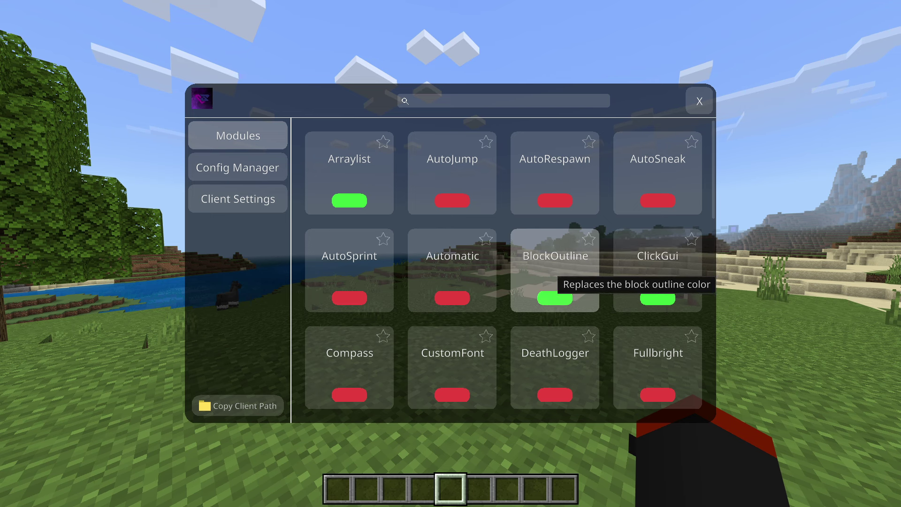
click(558, 256)
click(588, 239)
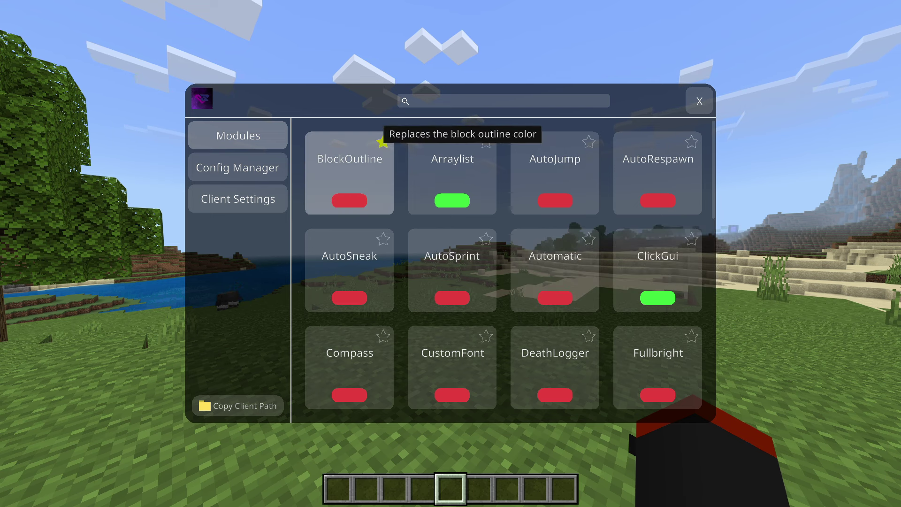
click(383, 142)
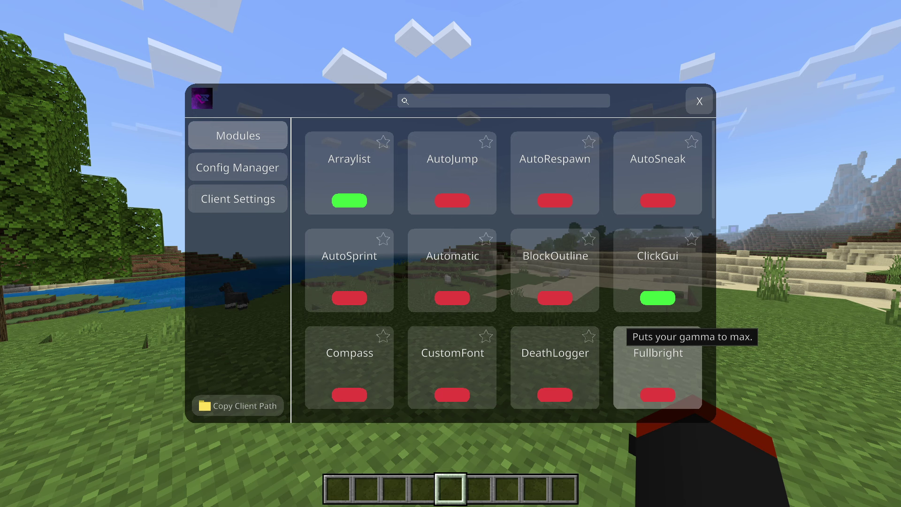
scroll(628, 330, down, 2)
right_click(349, 347)
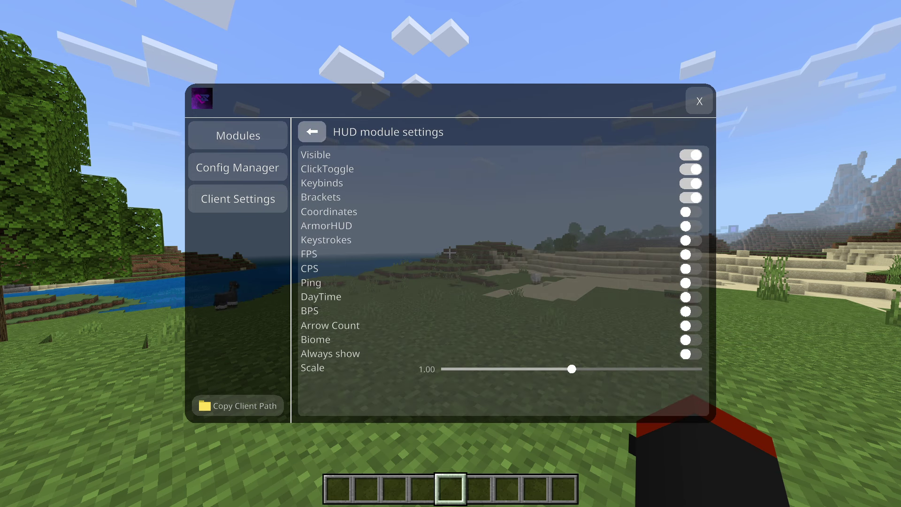
click(312, 132)
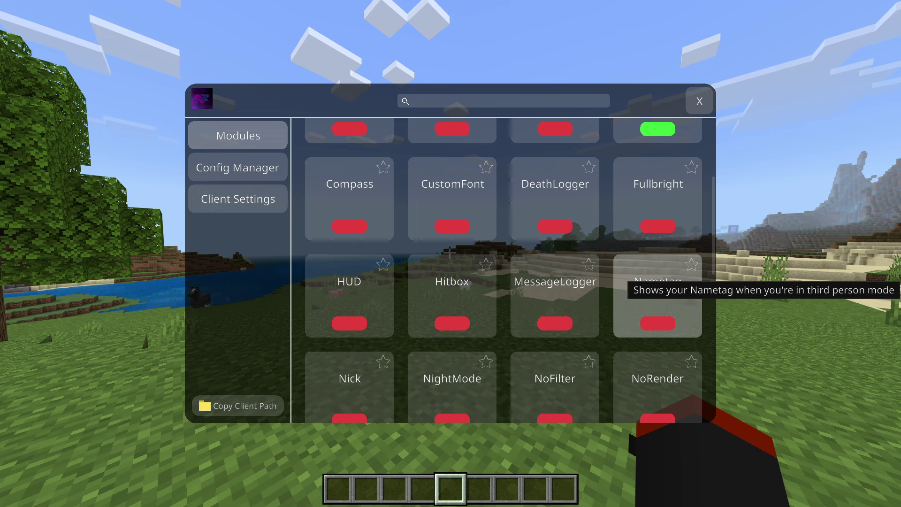
- Peek at NightMode's settings and toggle NightMode on and back off
scroll(371, 305, down, 1)
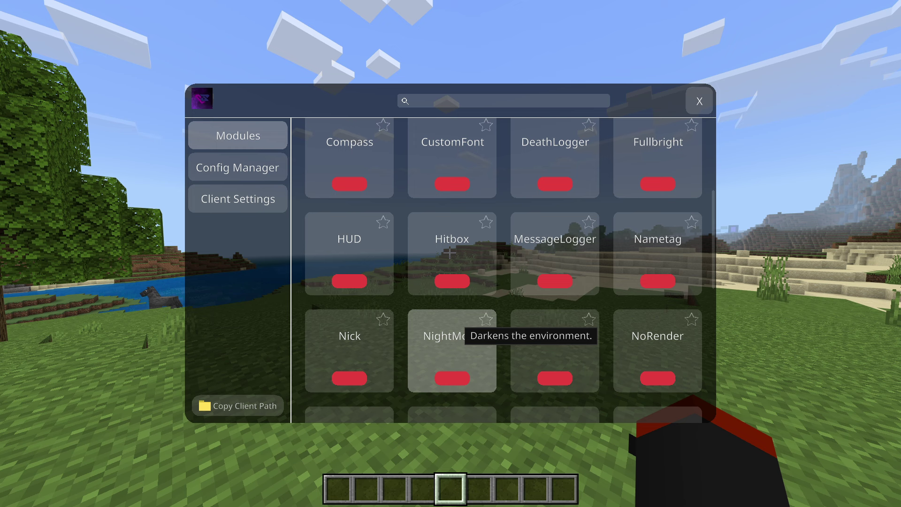
click(462, 334)
click(312, 131)
click(450, 378)
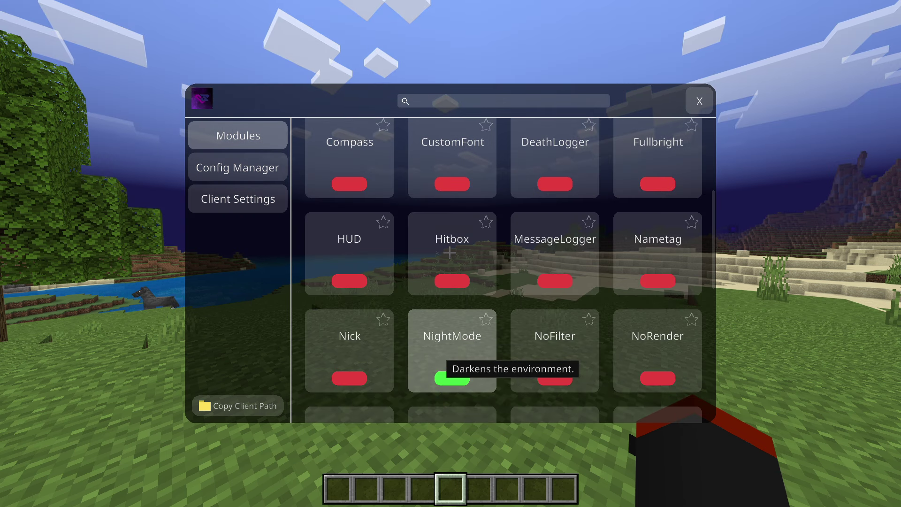
click(450, 378)
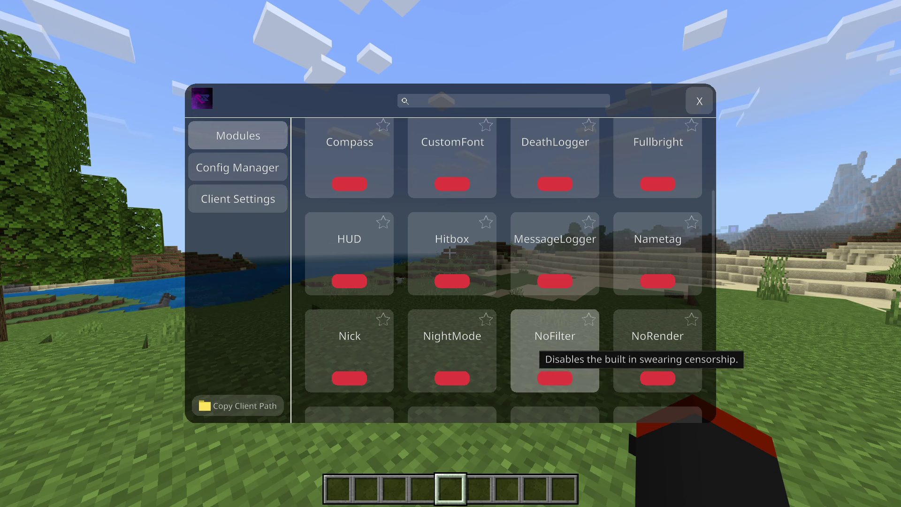
- Switch on Notifications, try RainbowSky on and off, and switch on Twerk
scroll(539, 352, down, 2)
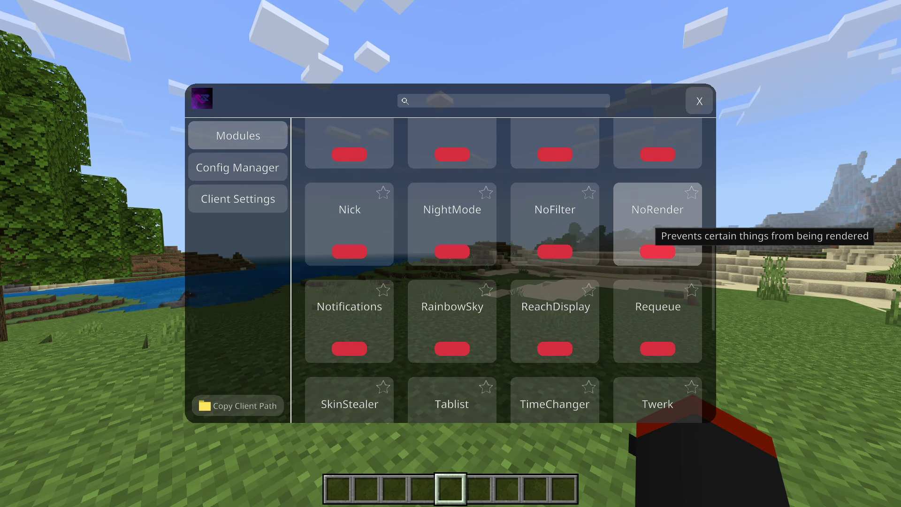
click(349, 347)
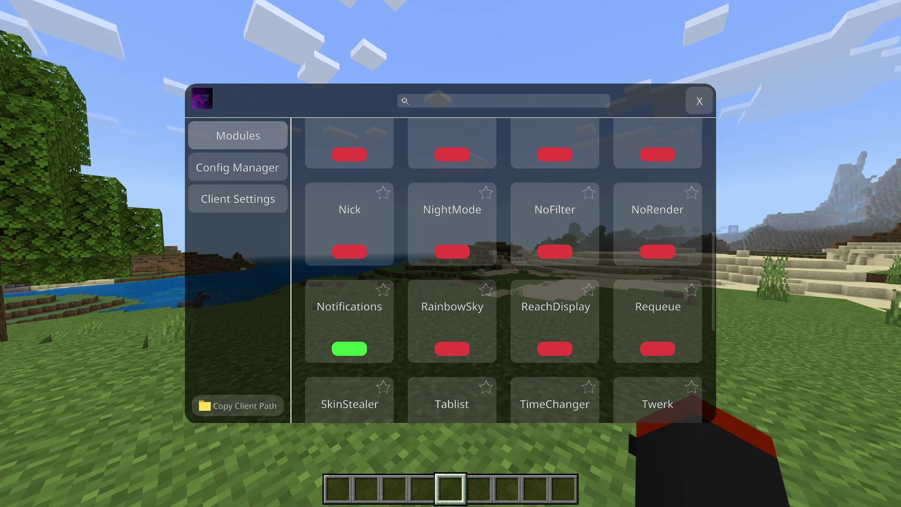
click(455, 345)
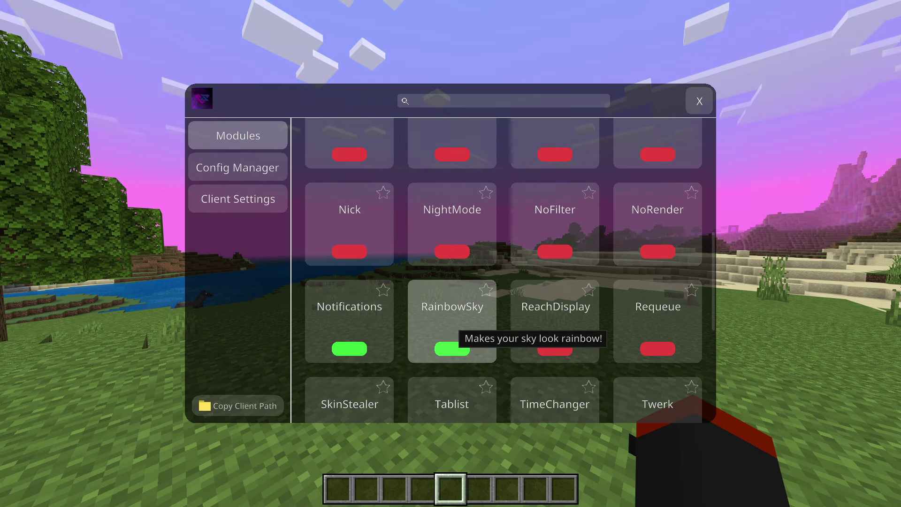
click(455, 345)
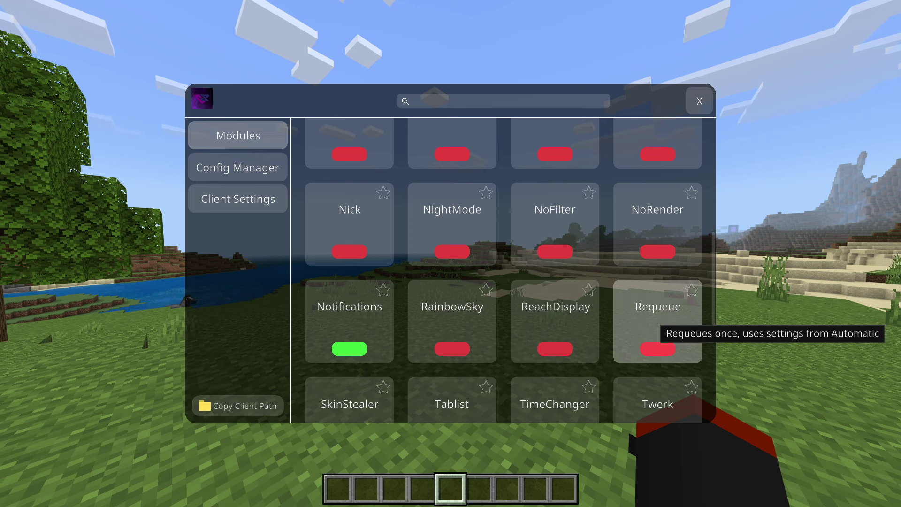
scroll(359, 364, down, 1)
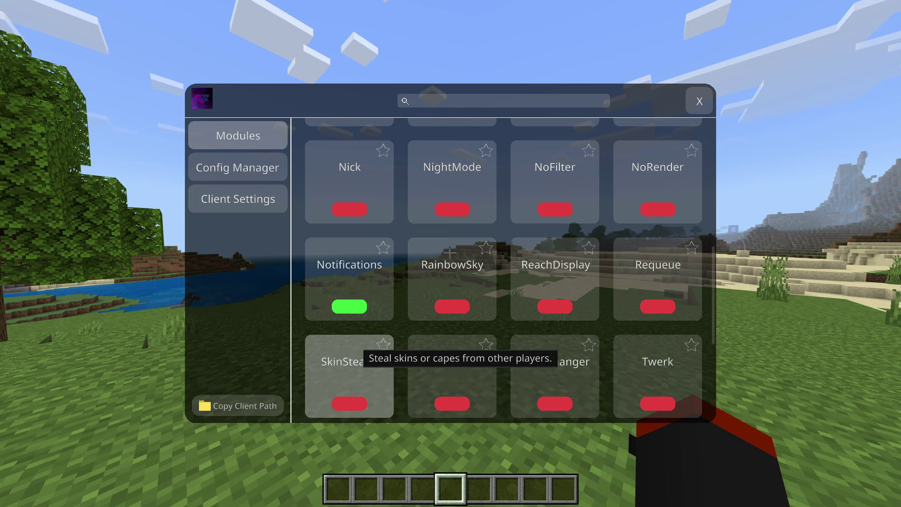
scroll(362, 352, down, 3)
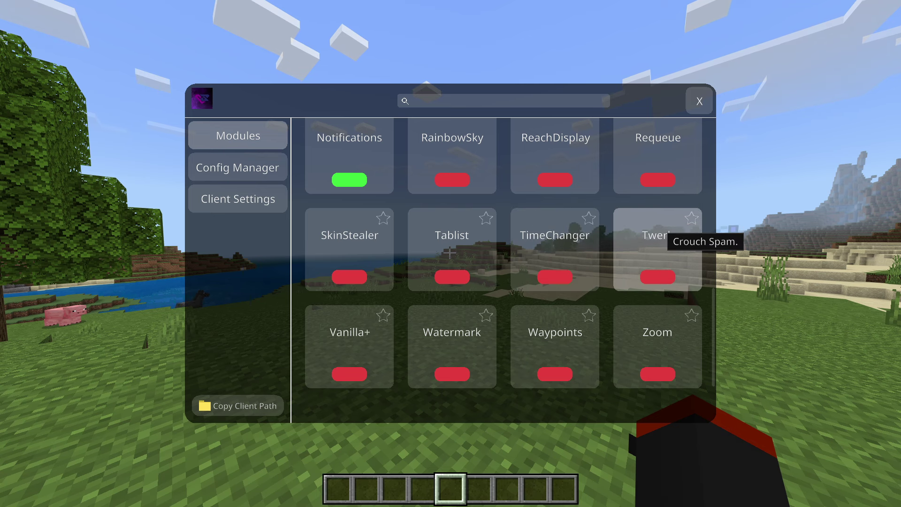
click(666, 263)
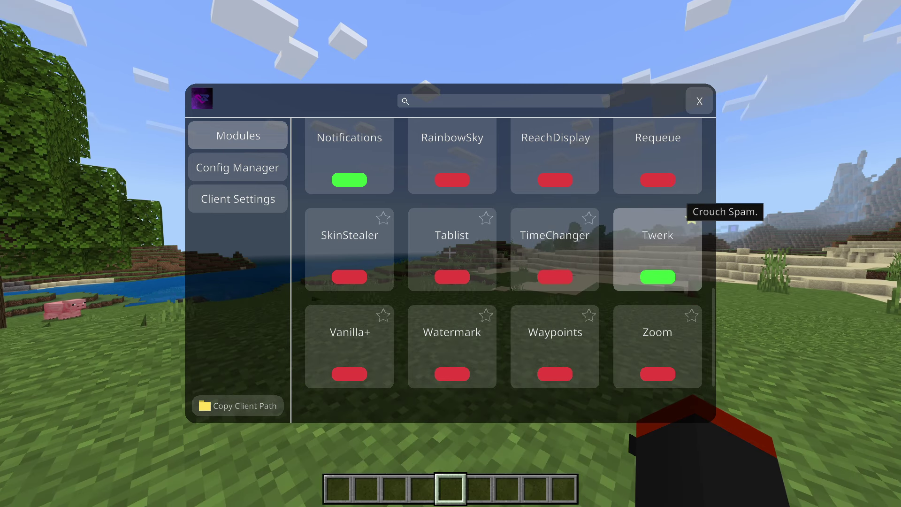
- Lower the Twerk delay to 0.05, close the ClickGui, and view the character in third person
right_click(643, 220)
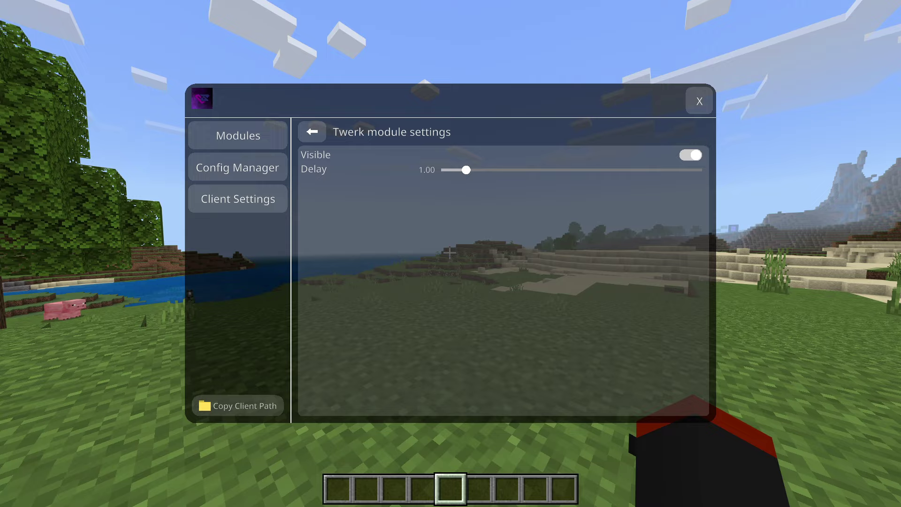
drag(466, 169, 441, 170)
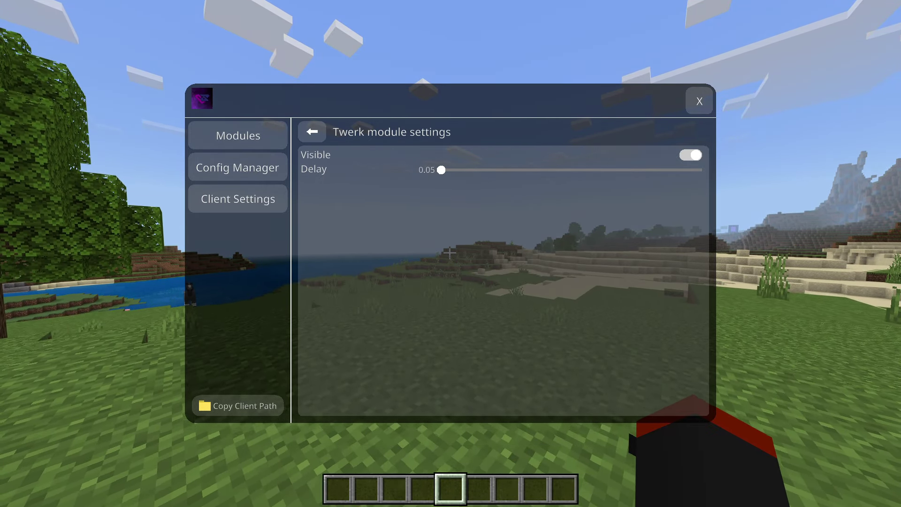
click(699, 101)
key(F5)
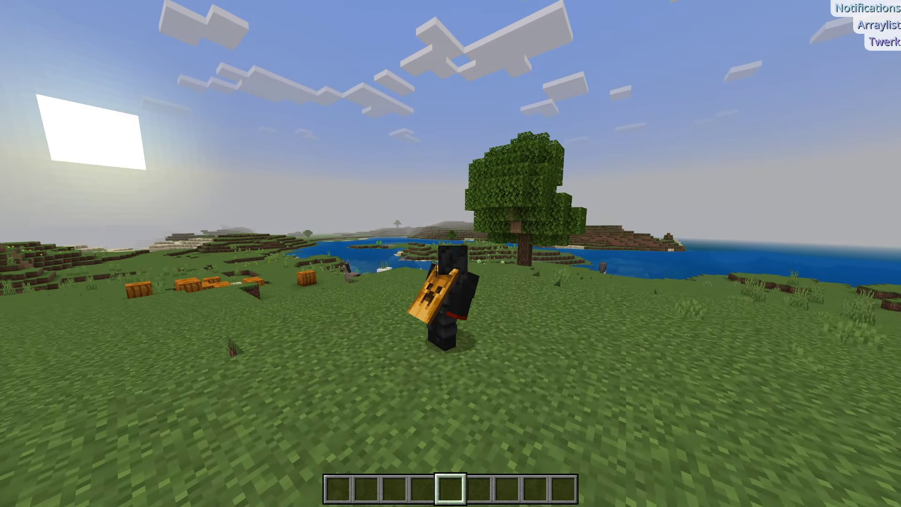
key(F1)
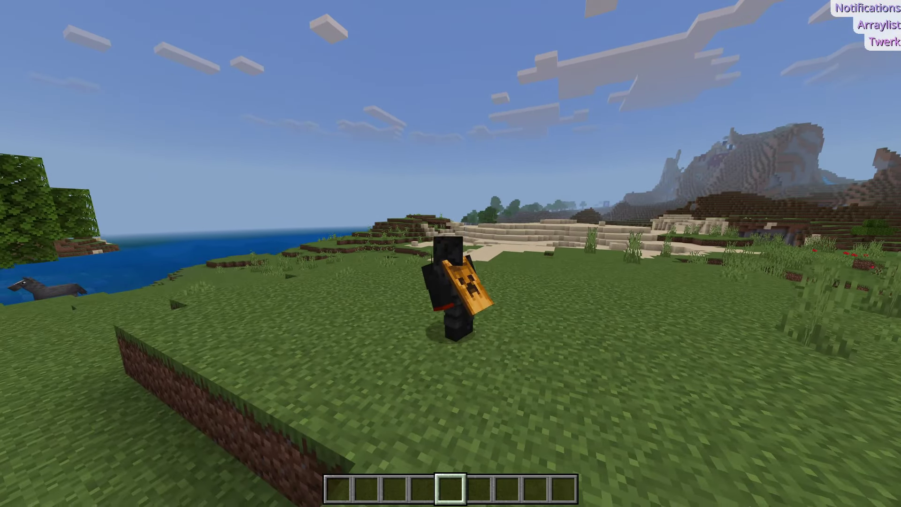
- Reopen the module menu, switch Twerk back off, and glance at the Vanilla+ settings
key(k)
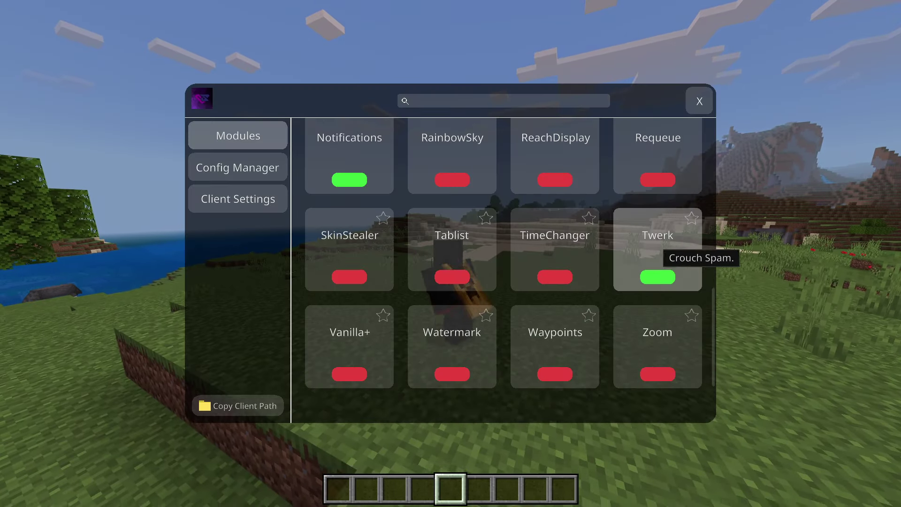
click(658, 277)
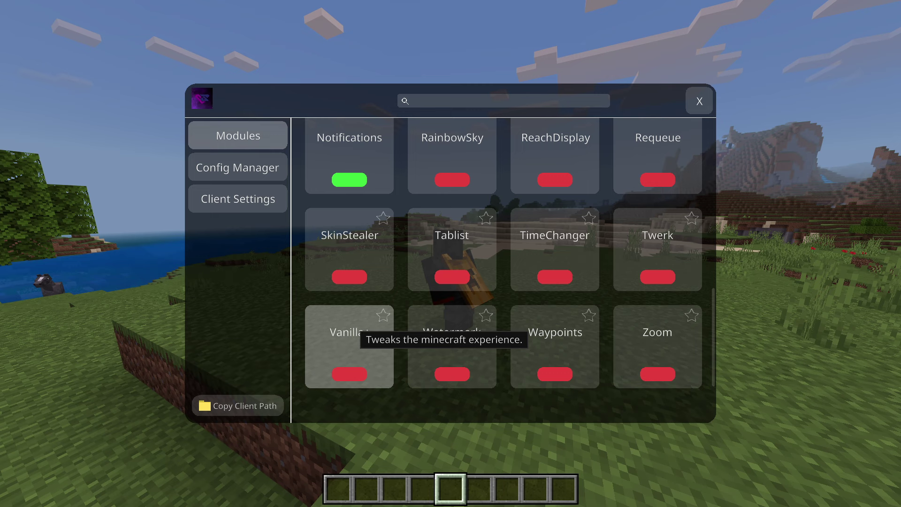
right_click(359, 341)
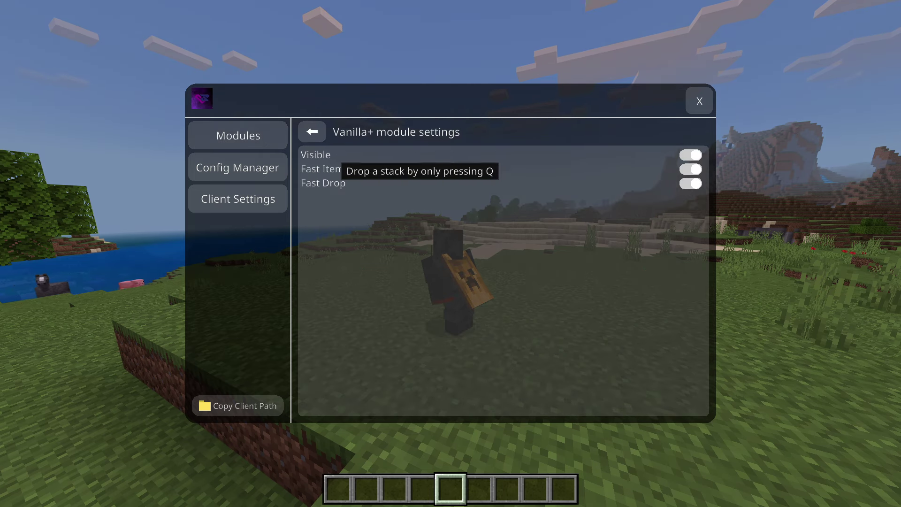
click(312, 131)
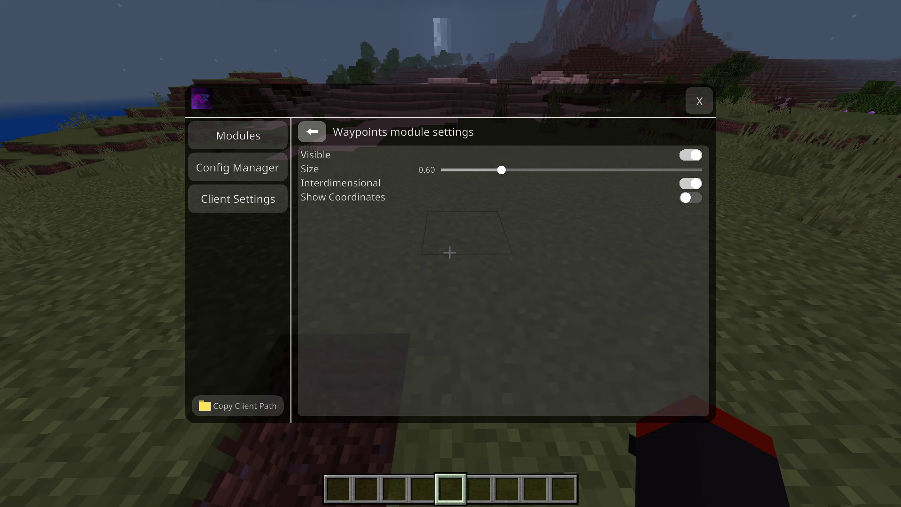
click(312, 132)
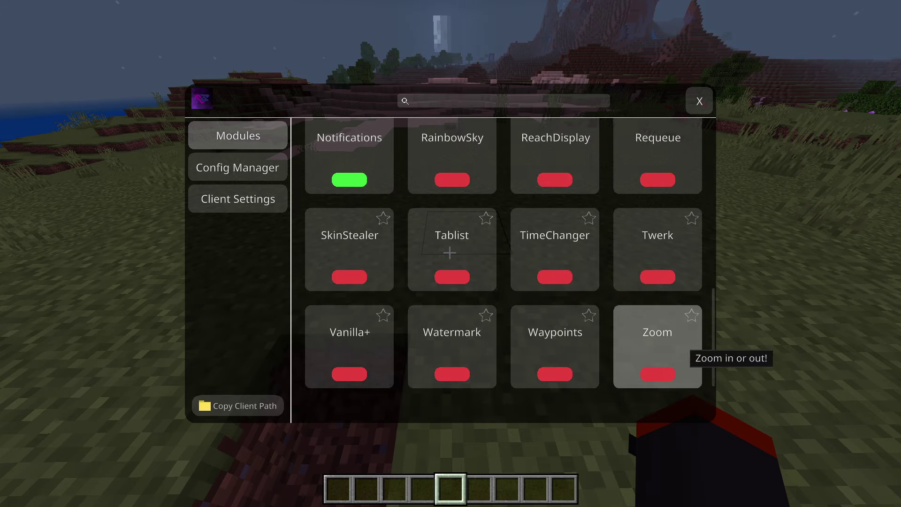
- Toggle Zoom on and back off, then go to the Config Manager
click(678, 348)
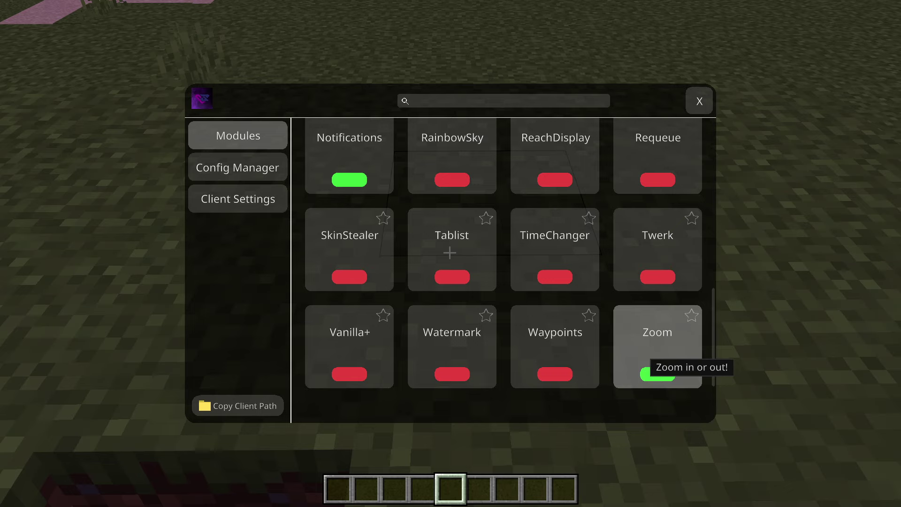
click(657, 374)
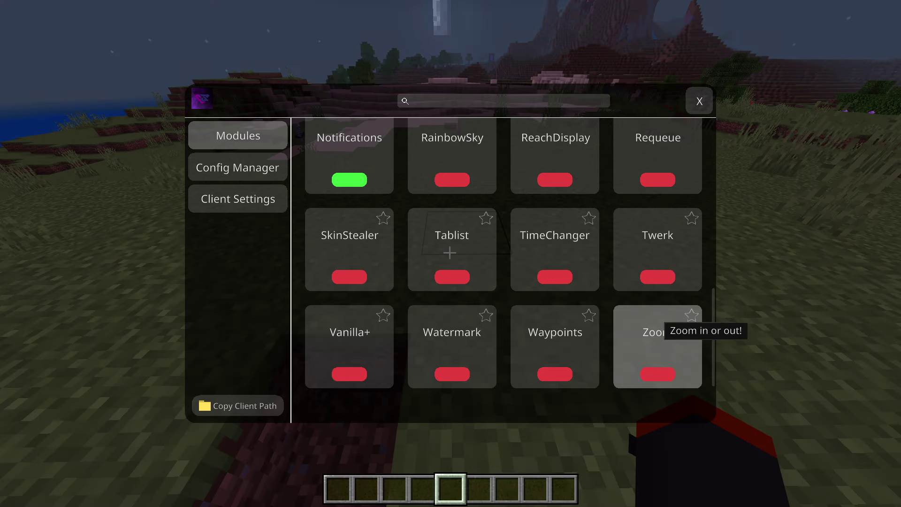
click(237, 167)
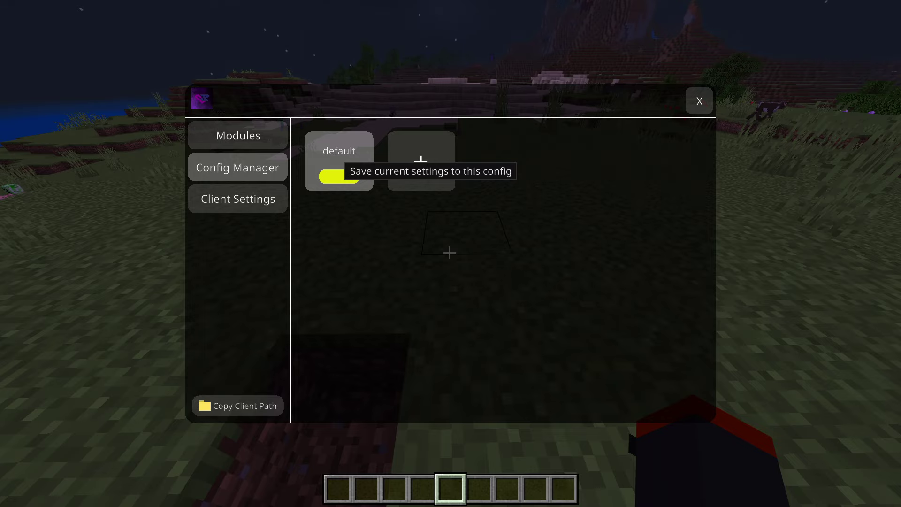
- Look over the ClickGui's Client Settings, then close the client menu to resume the world
click(238, 198)
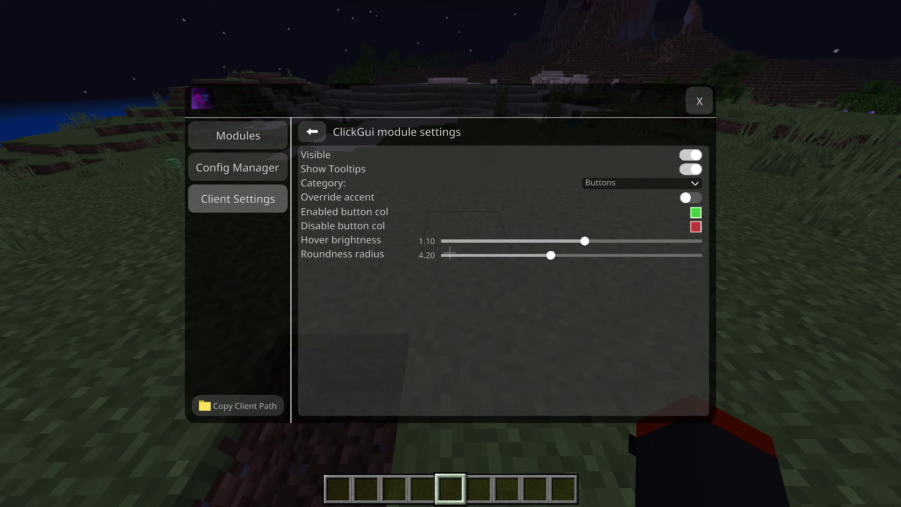
key(Escape)
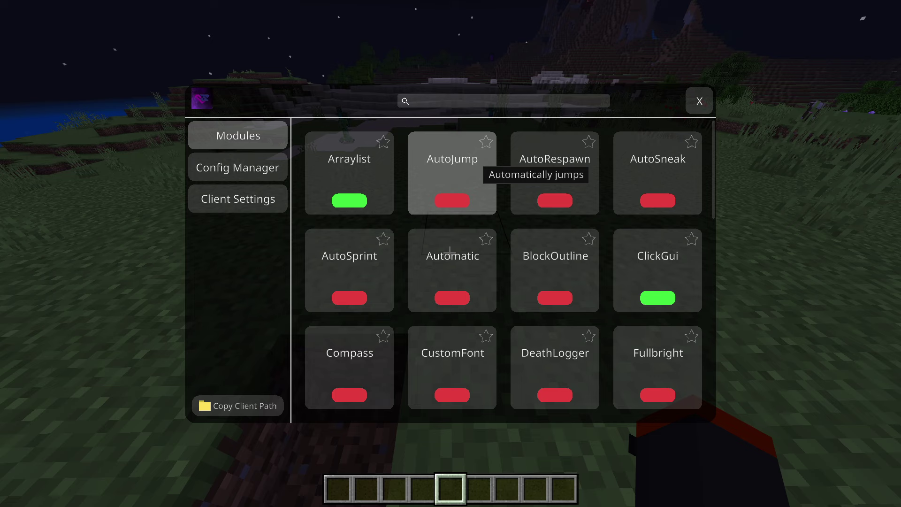
click(699, 100)
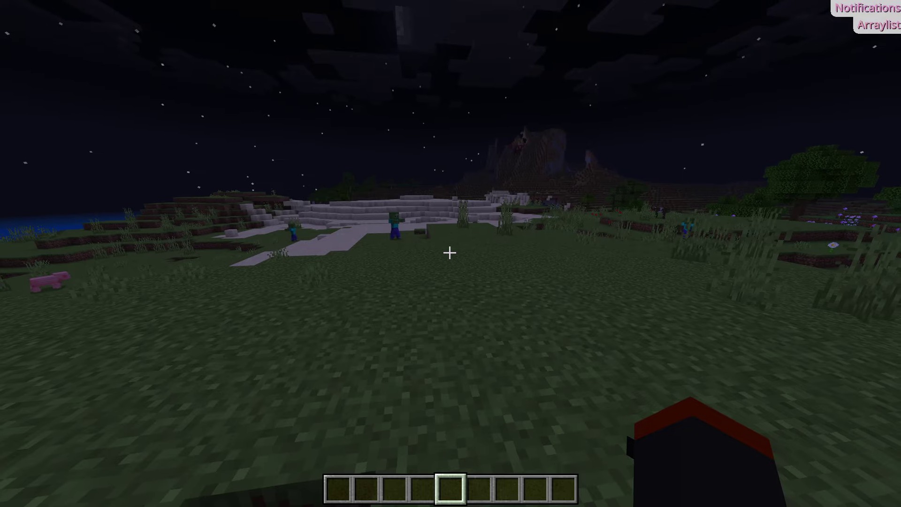
- Save and quit the single-player world and browse the Servers list toward Zeqa
key(Escape)
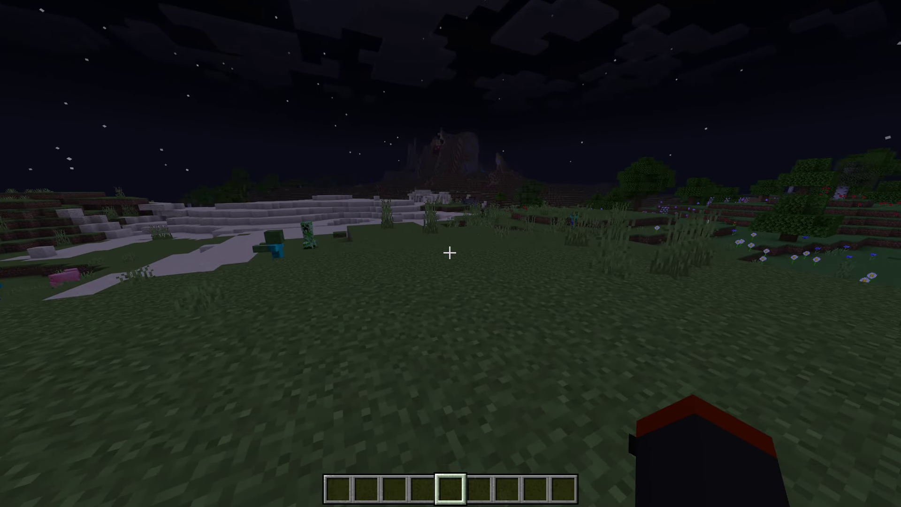
key(Escape)
key(Down)
key(Return)
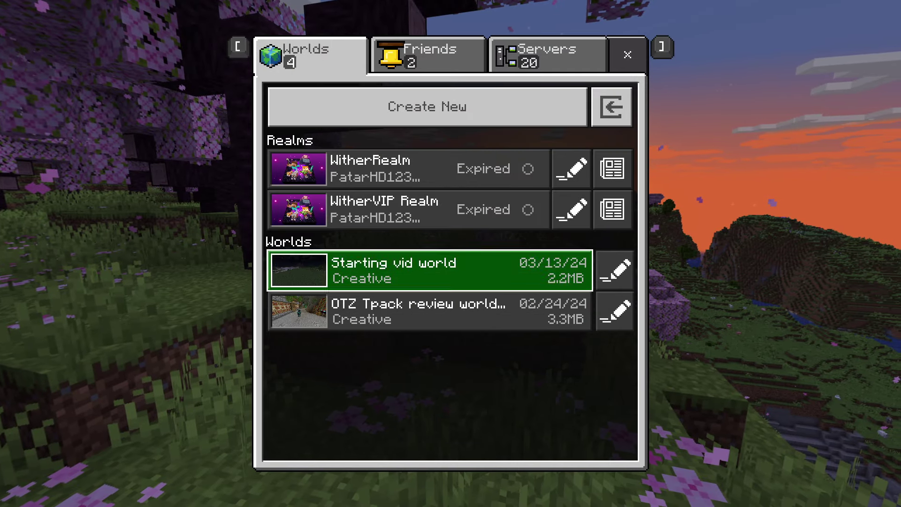
key(bracketright)
key(bracketright)
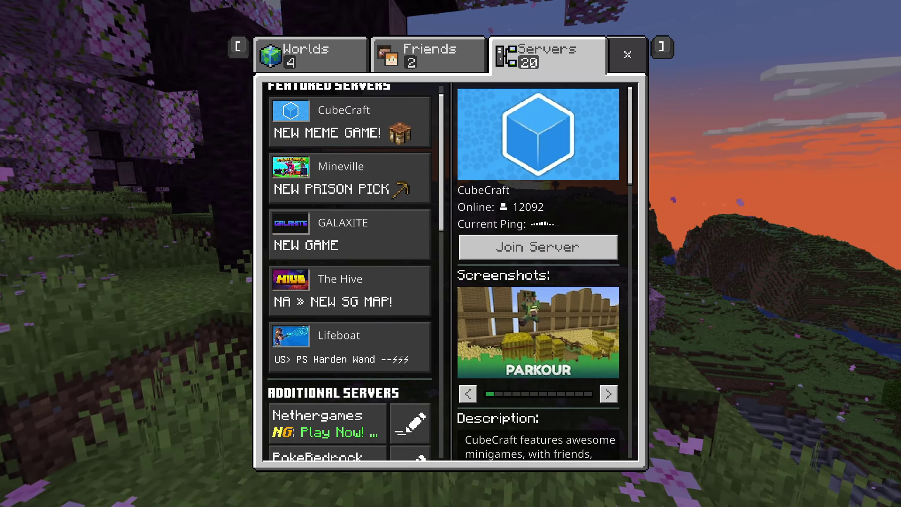
scroll(350, 282, down, 2)
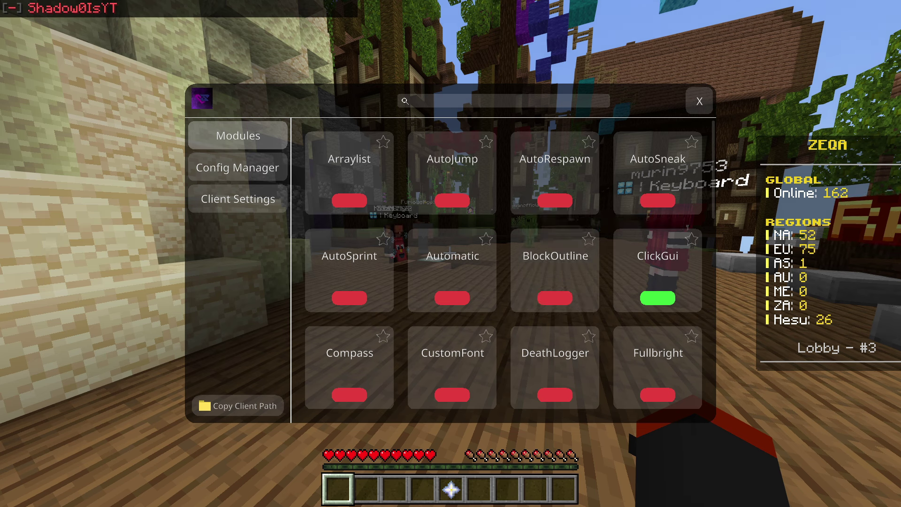
- Find SkinStealer in the module grid, check its settings, and close the menu
scroll(509, 270, down, 7)
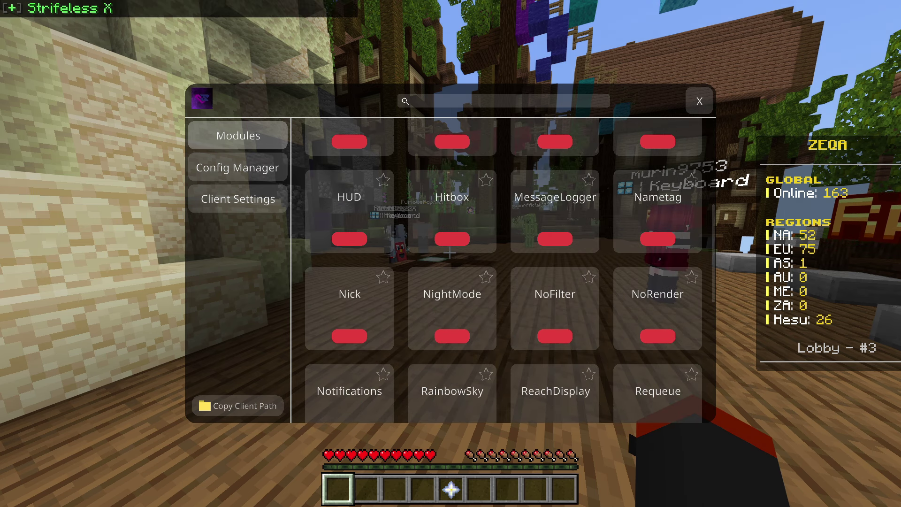
scroll(503, 270, down, 3)
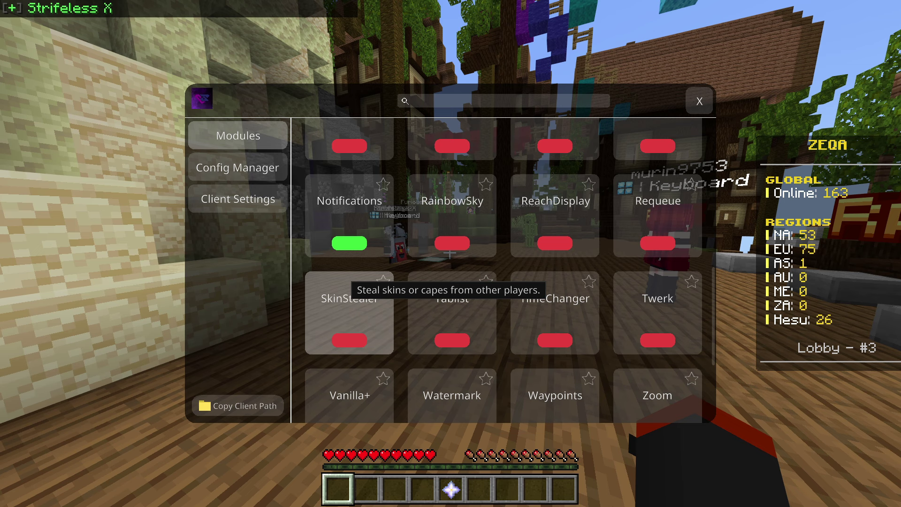
click(350, 301)
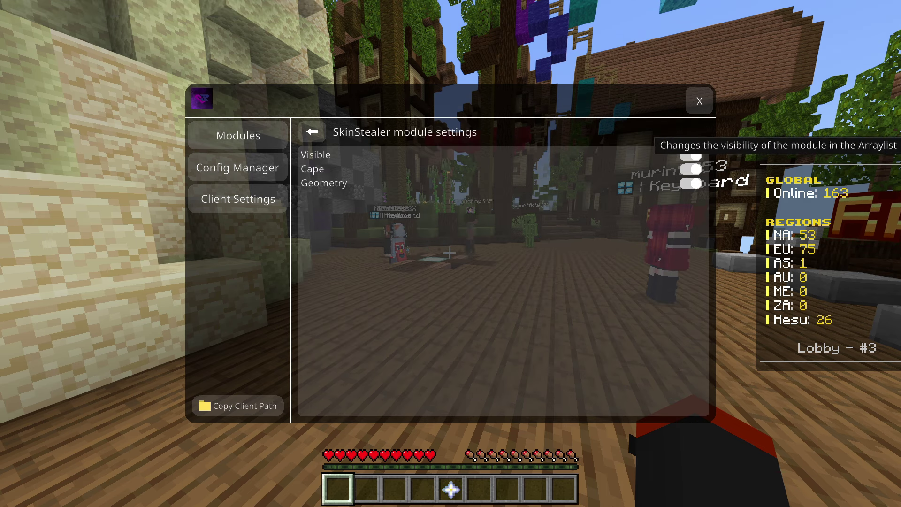
click(312, 132)
scroll(349, 366, down, 2)
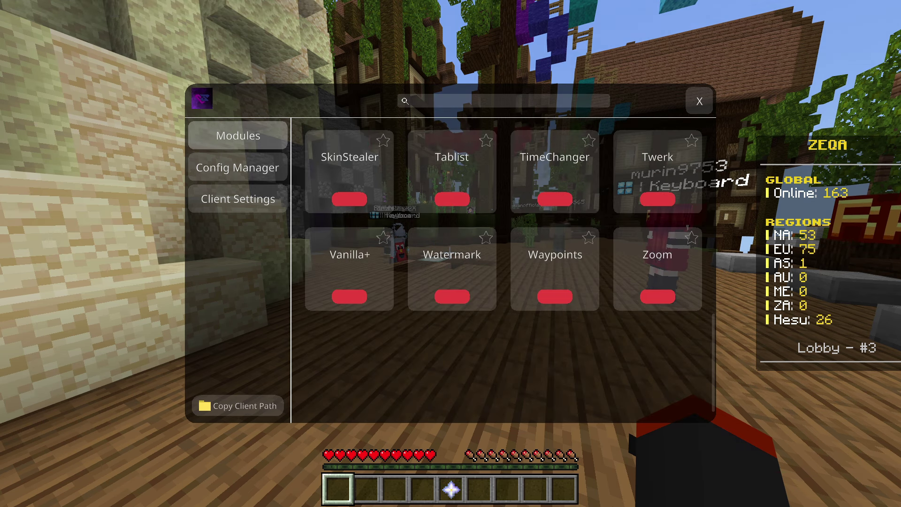
scroll(350, 366, up, 3)
key(Escape)
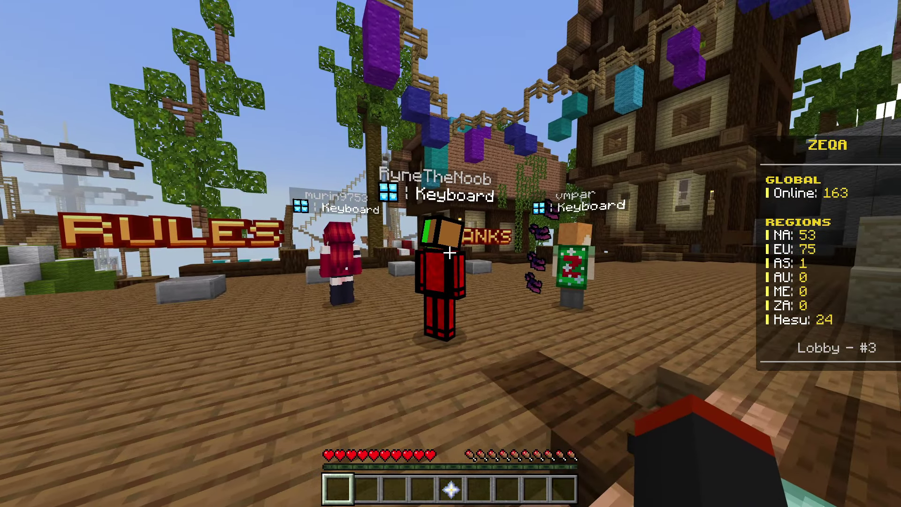
- Walk up to the red-and-black player, hit them to steal their skin, and open chat
key(w)
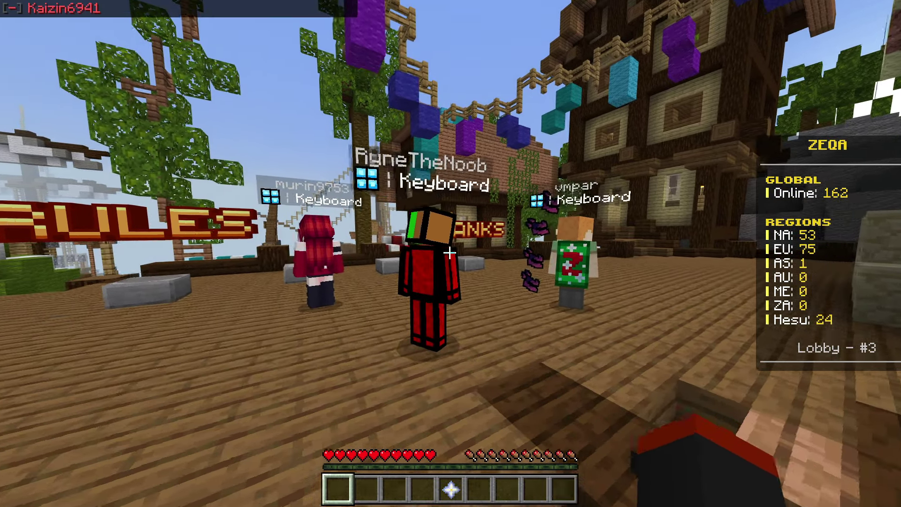
click(449, 253)
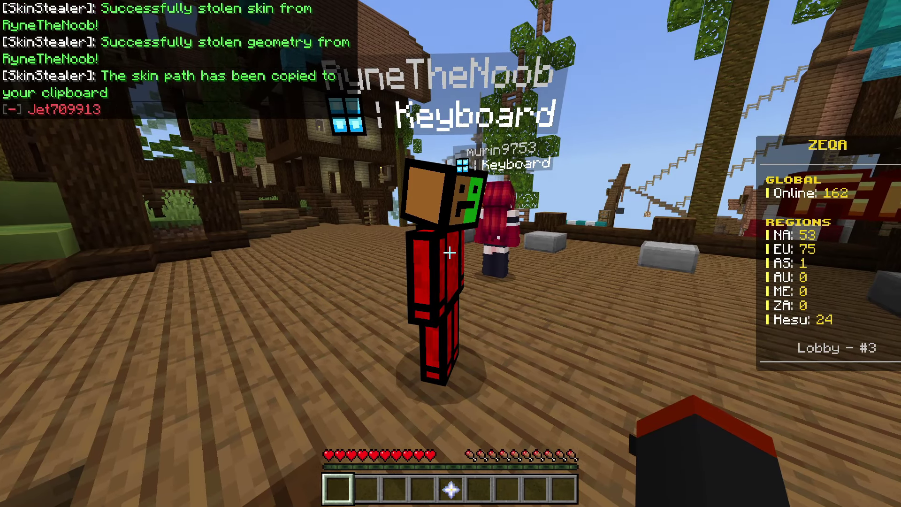
key(t)
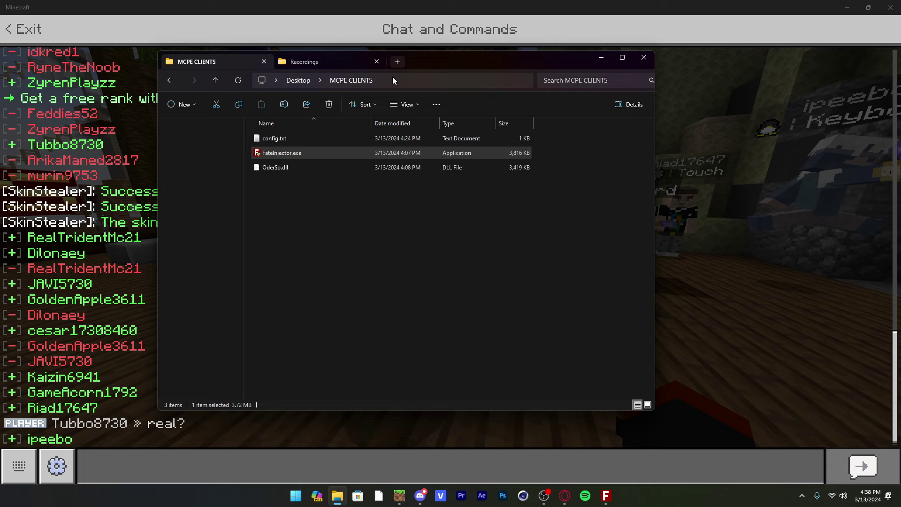
- Go to the OderSo Skins folder via the pasted path and preview the captured skin
key(ctrl+t)
click(401, 83)
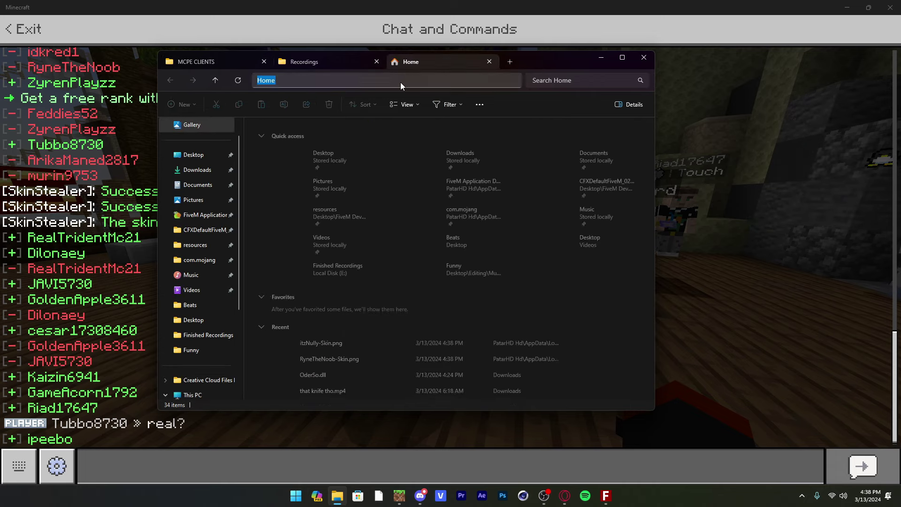
text(C:\Users\PatarHD Hd\AppData\Local\Packages\Microsoft.MinecraftUWP_8wekyb3d8bbwe\RoamingState\OderSo\Skins)
key(Return)
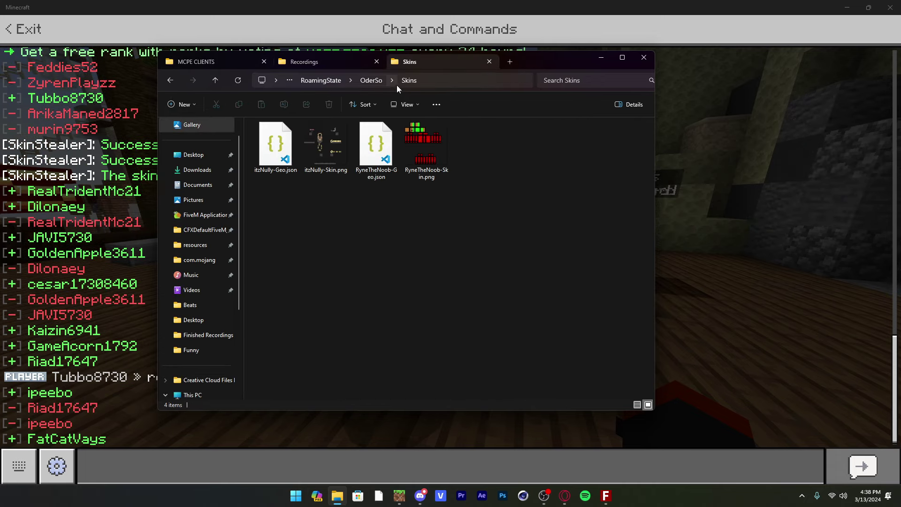
double_click(413, 145)
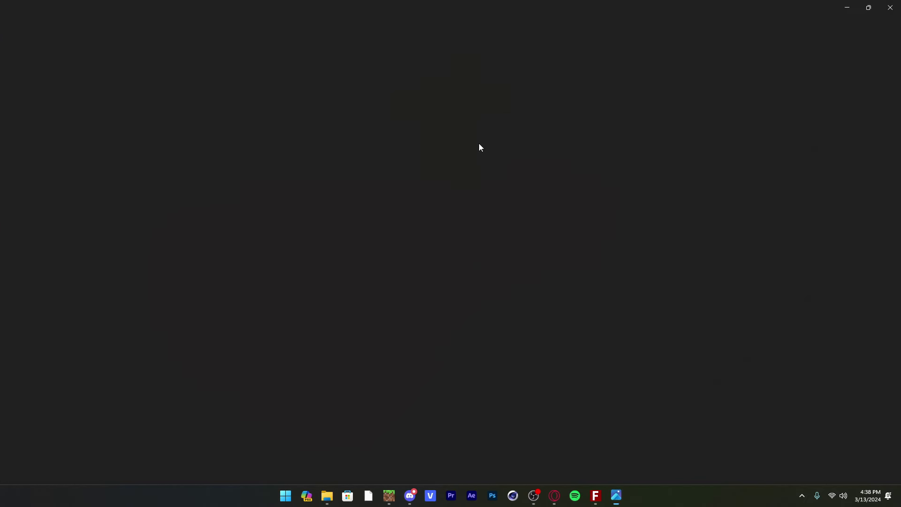
key(alt+F4)
- Delete the four old captured skin files
drag(516, 180, 266, 140)
right_click(266, 143)
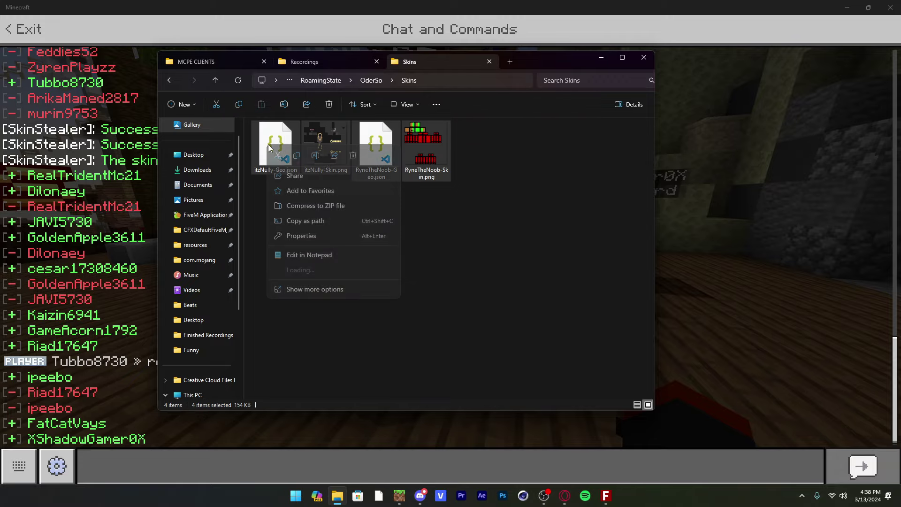
click(352, 160)
- Back in game, capture the purple-shirted player's skin and confirm it in chat
key(alt+Tab)
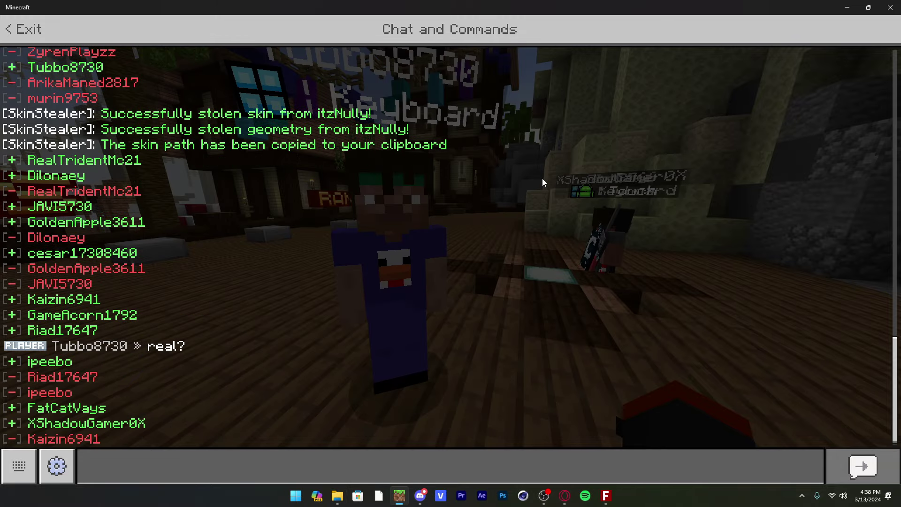
key(Escape)
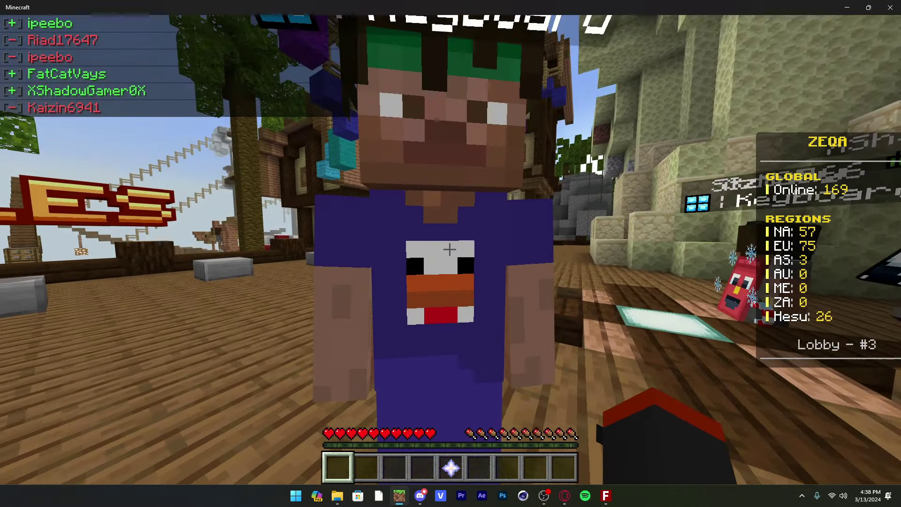
click(449, 249)
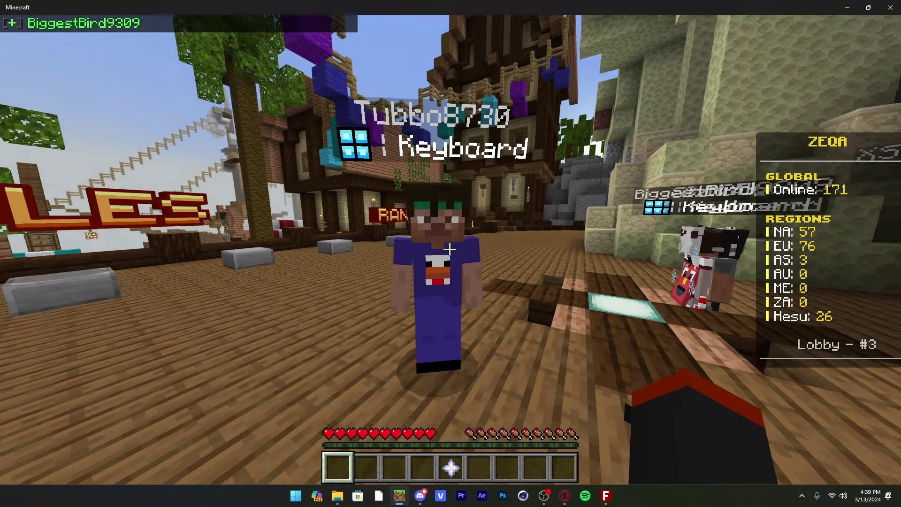
key(t)
- Select and preview the newly captured skin PNG in the Skins folder
key(alt+Tab)
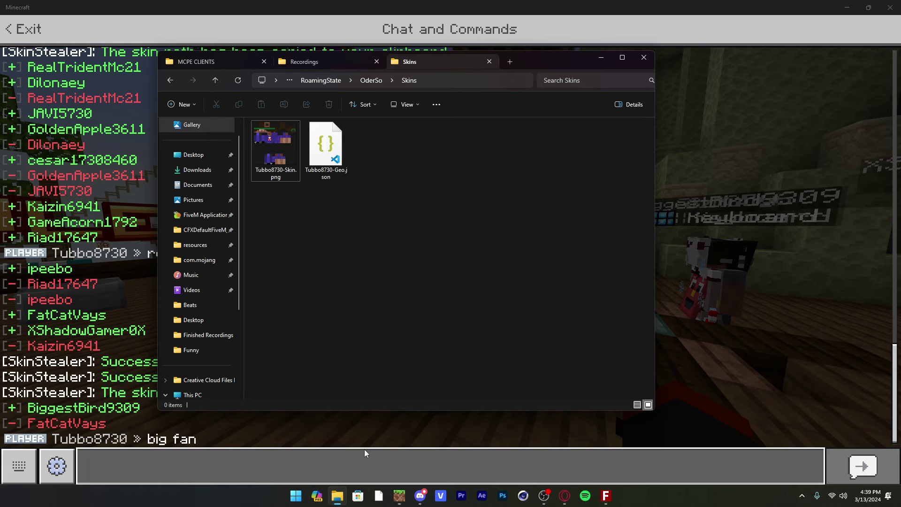
click(284, 143)
double_click(283, 143)
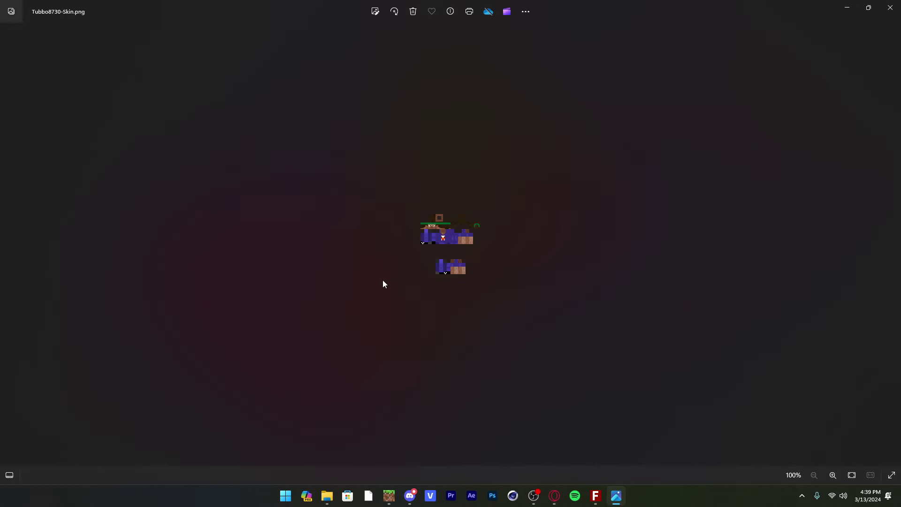
scroll(471, 249, down, 2)
click(890, 7)
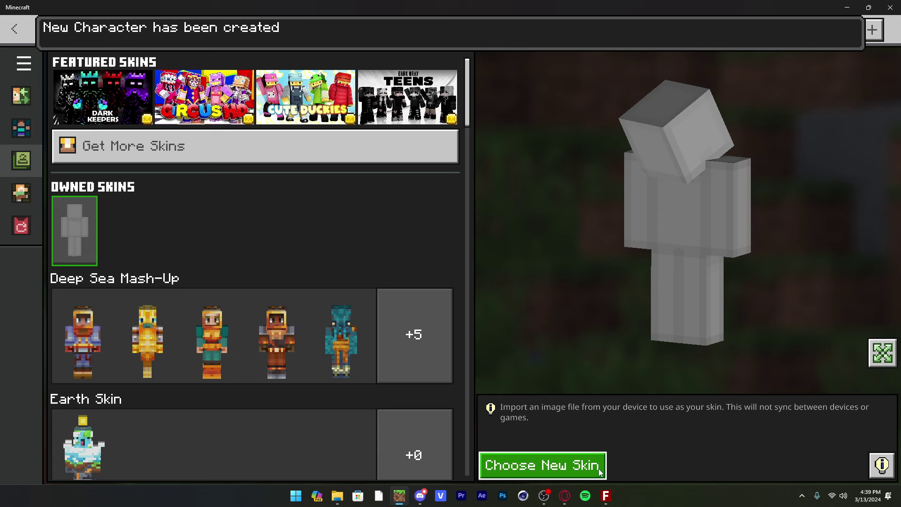
- Import a custom skin by browsing to the Skins folder and picking the new PNG
click(598, 468)
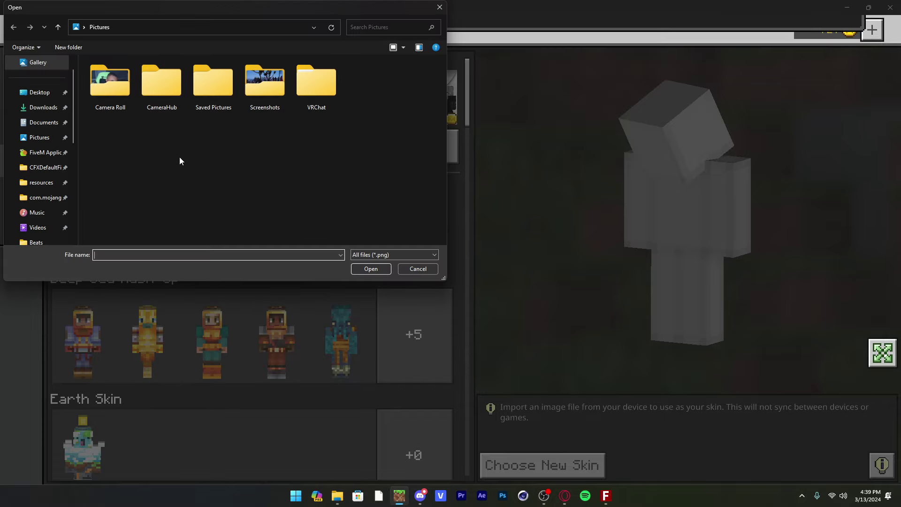
click(179, 30)
key(ctrl+v)
key(Return)
click(109, 87)
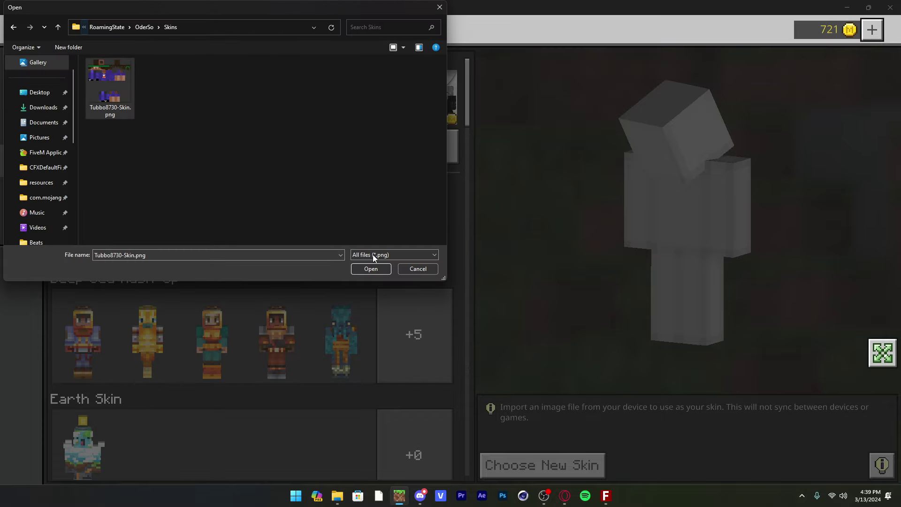